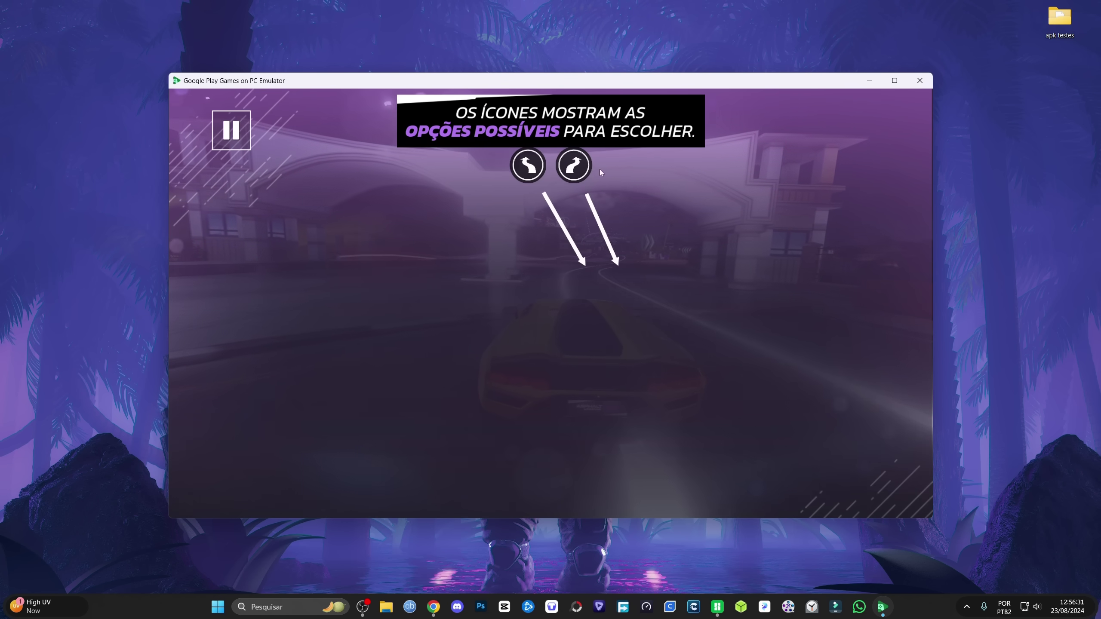
Step: Follow the racing tutorial prompts to take the right-hand path, drift and activate the boost, and close the emulator
click(593, 207)
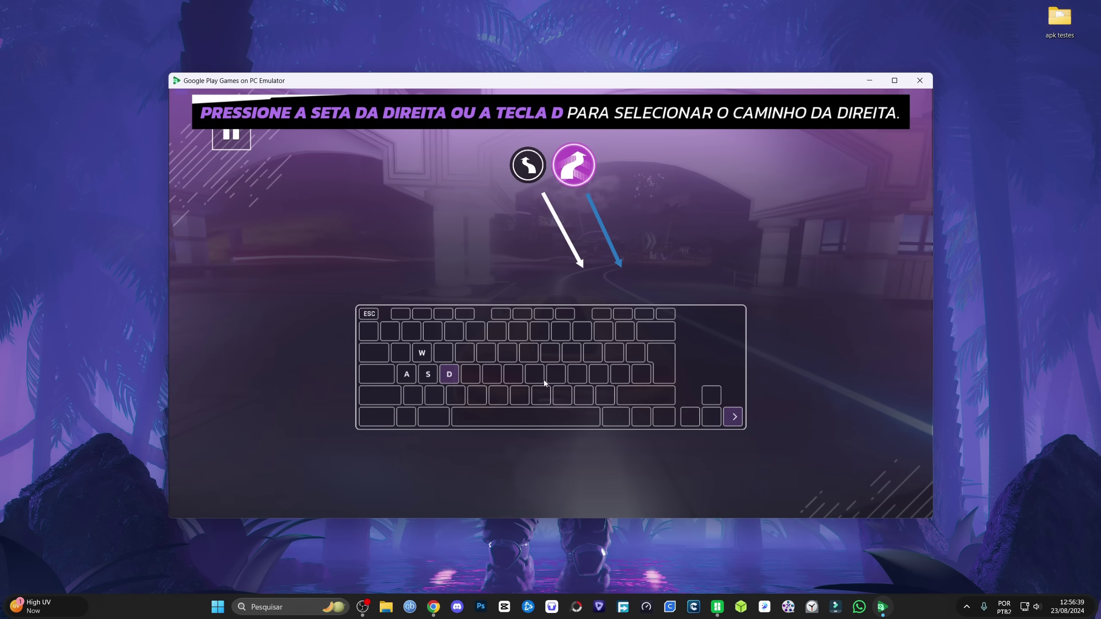
key(d)
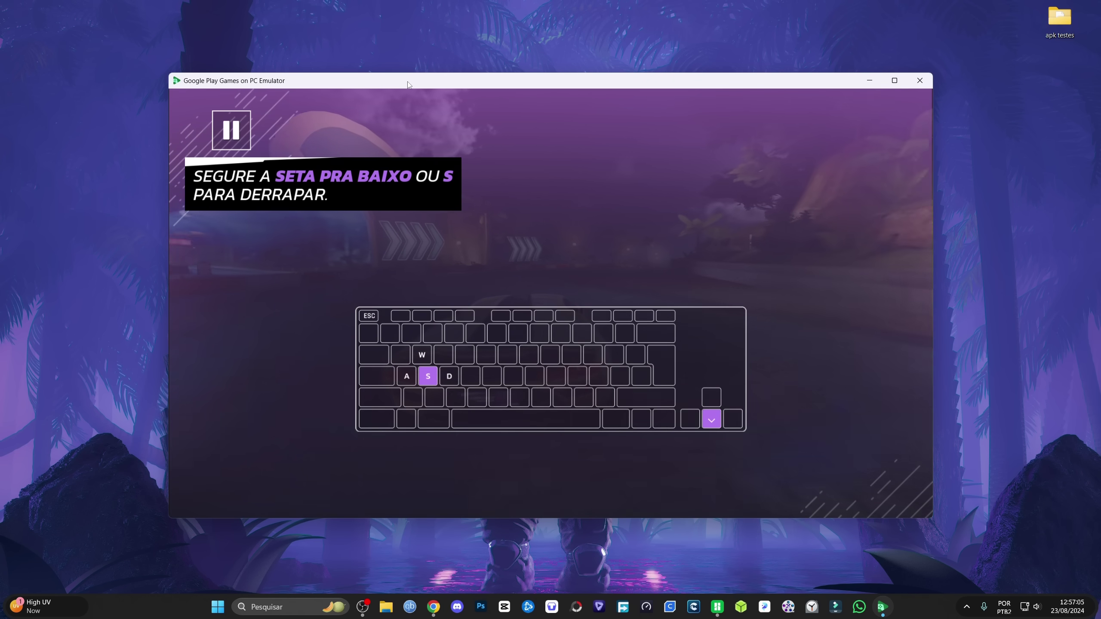
key(Down)
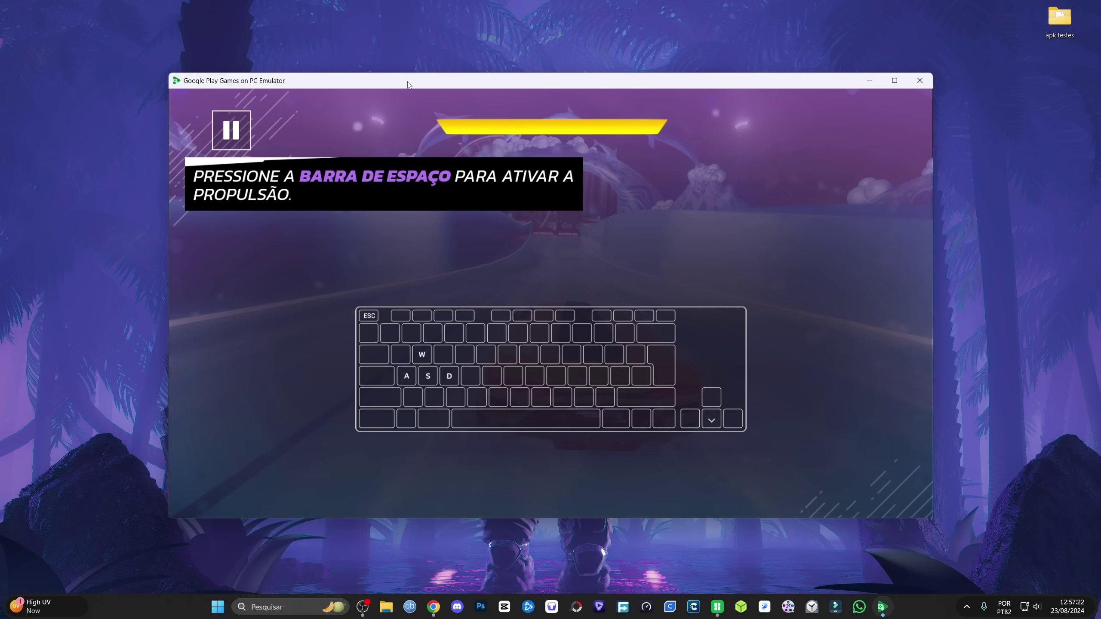
key(space)
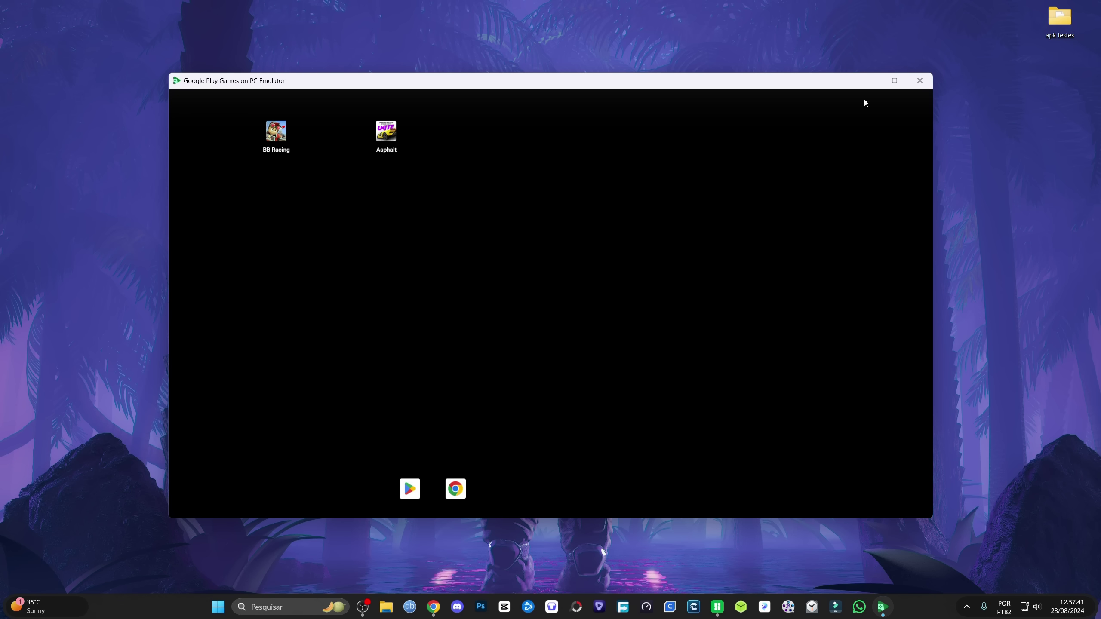
click(926, 87)
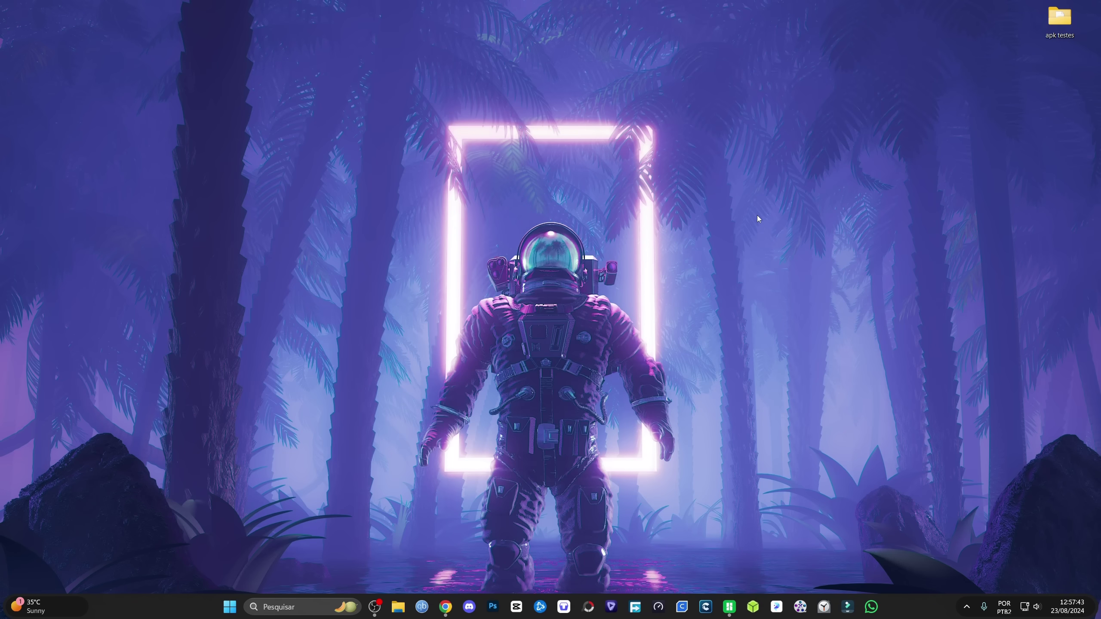
Step: Open the apk testes folder on the desktop to view its contents
drag(1058, 84, 1043, 40)
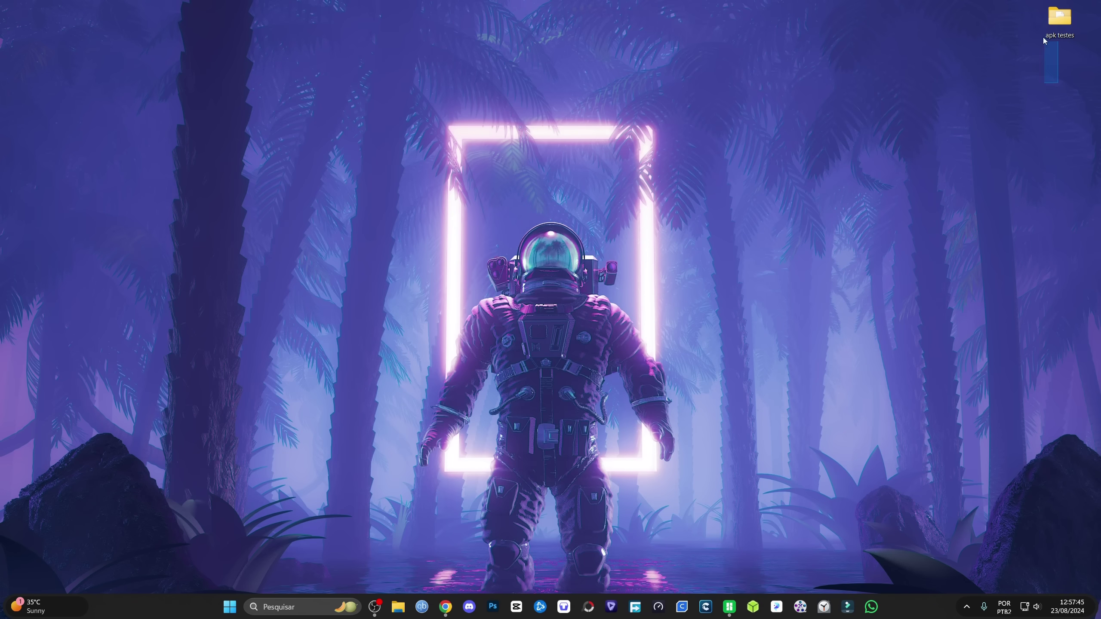
double_click(1060, 22)
Step: Open the Microsoft Store from a system search, restore it to a smaller window and make that window taller
key(super)
text(mic)
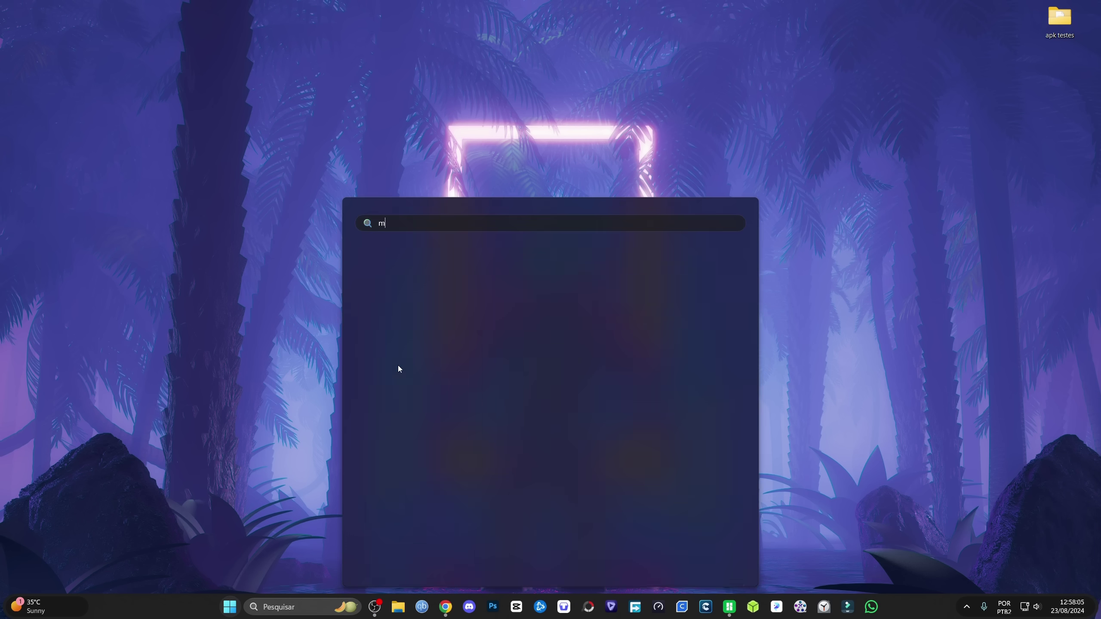
click(435, 353)
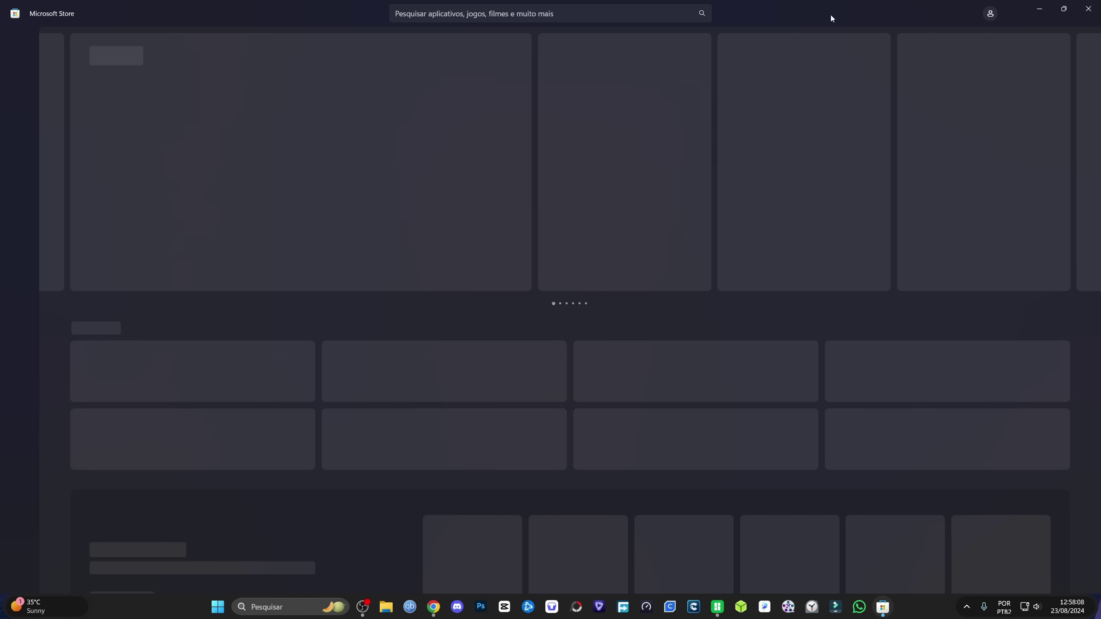
double_click(831, 18)
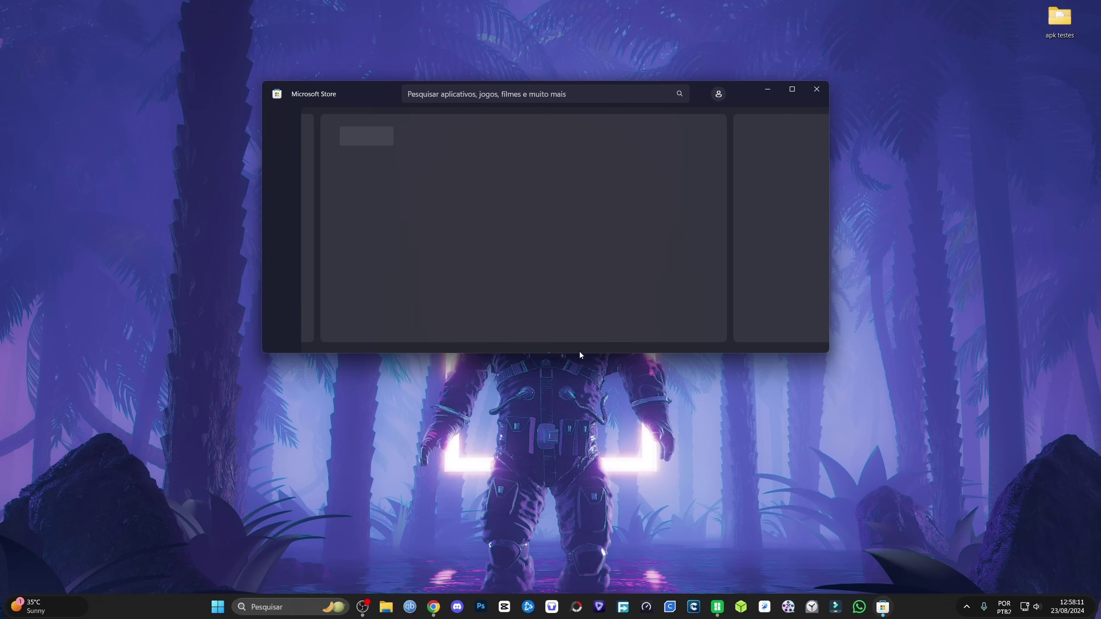
drag(580, 353, 583, 501)
Step: Search the store for aow, open the Aow Tools page and install its free trial
click(505, 94)
text(aow)
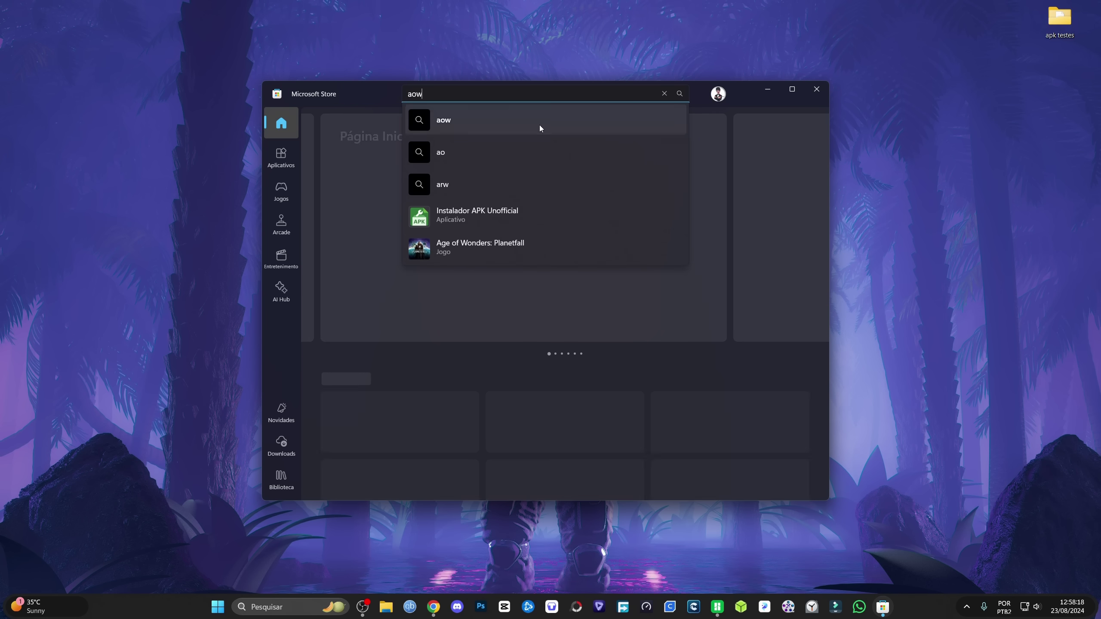
click(471, 118)
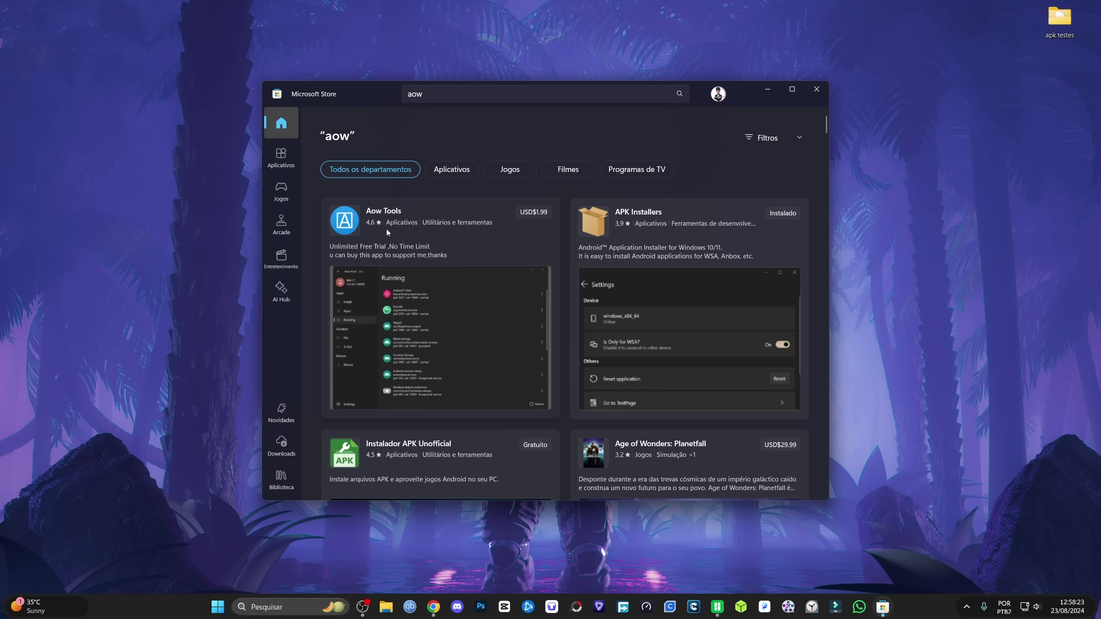
click(433, 221)
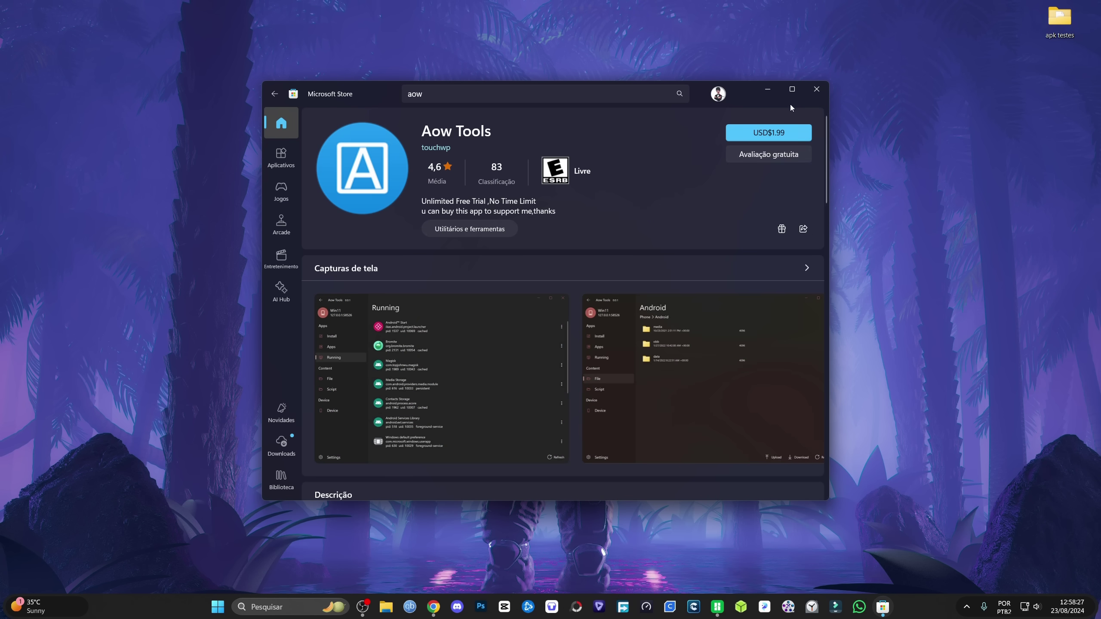
click(762, 156)
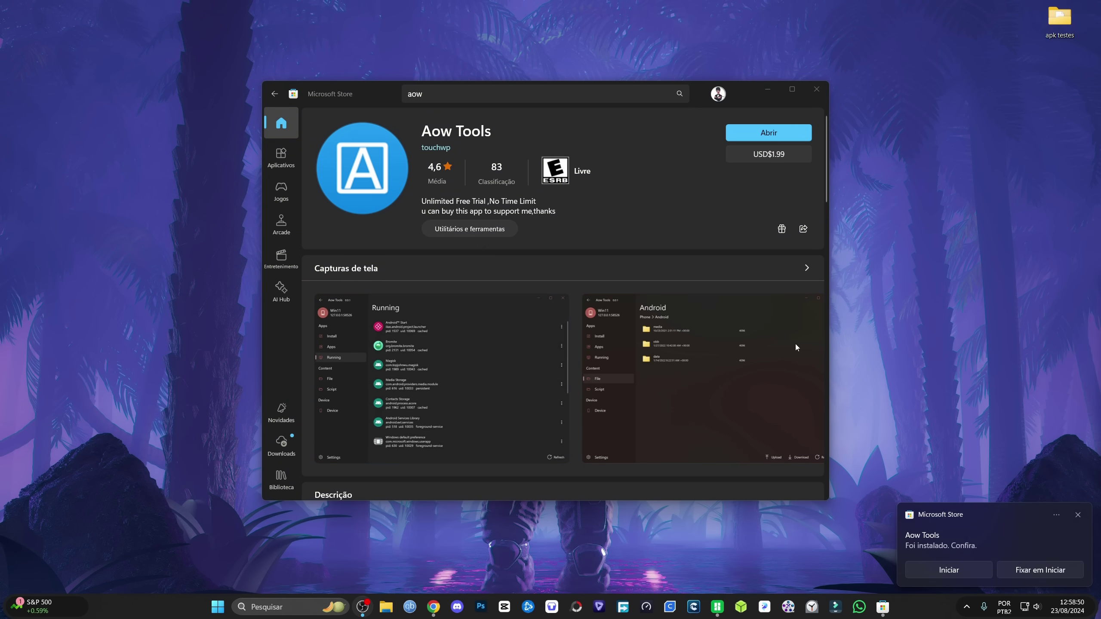
Step: Launch Aow Tools, and close it together with the Microsoft Store and the installation notification
click(788, 130)
click(322, 268)
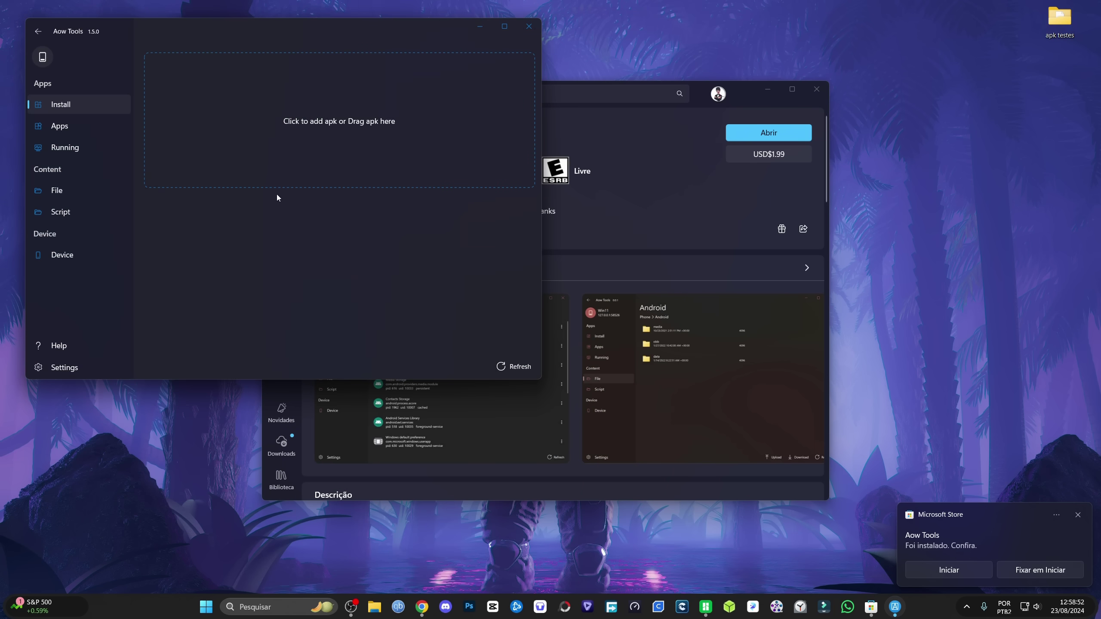
click(816, 89)
click(528, 26)
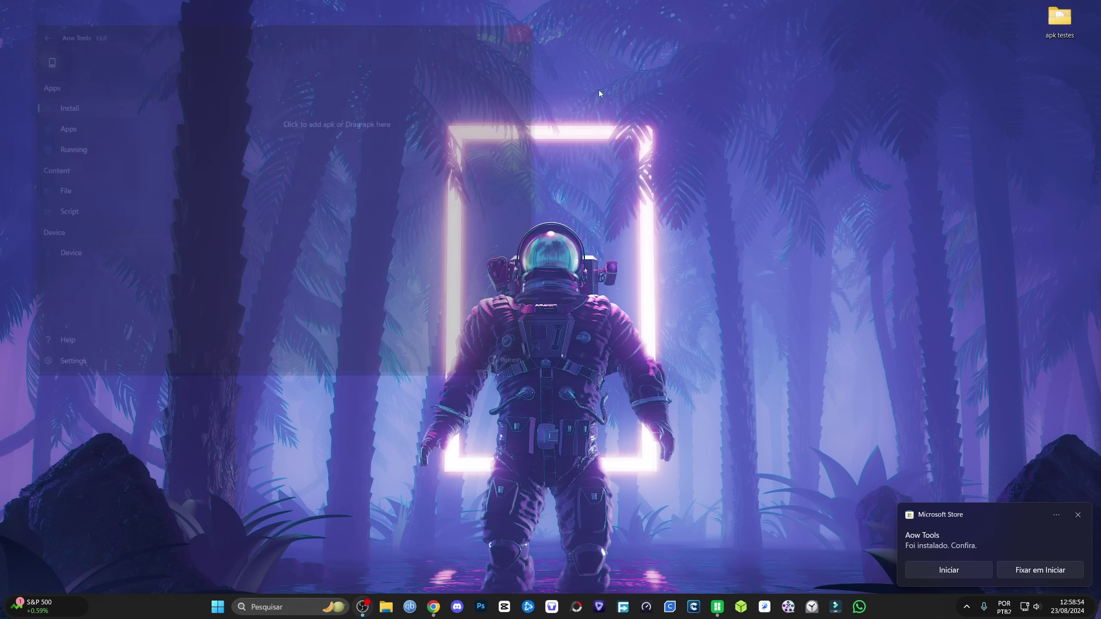
click(1077, 515)
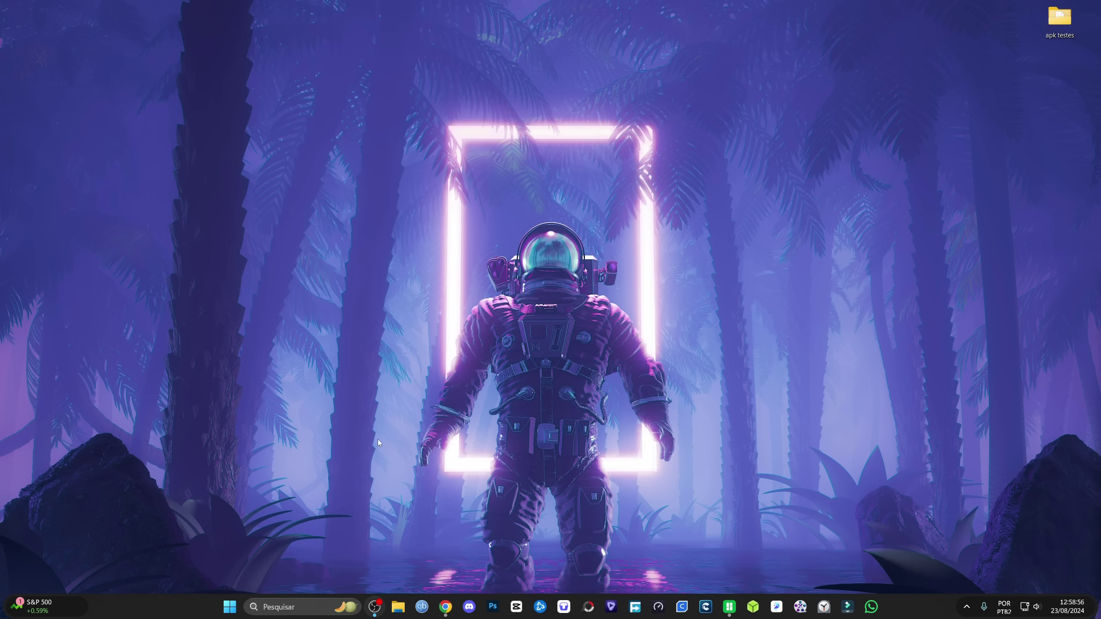
Step: Launch the Google Play Games developer emulator and set its mouse input mode to PC mode (KiwiMouse)
click(229, 607)
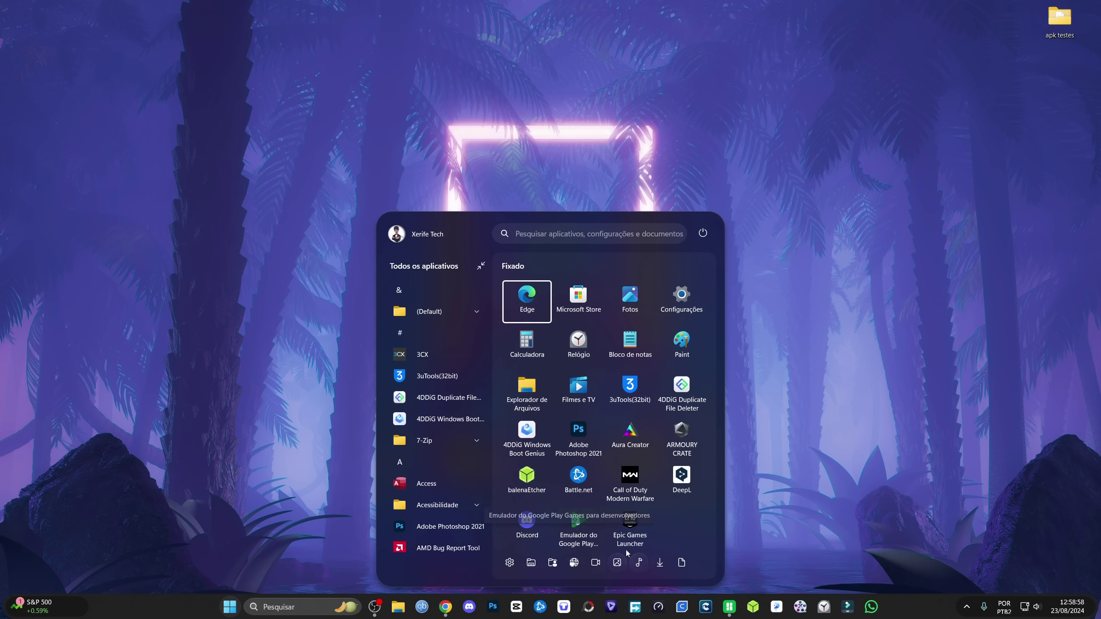
click(578, 526)
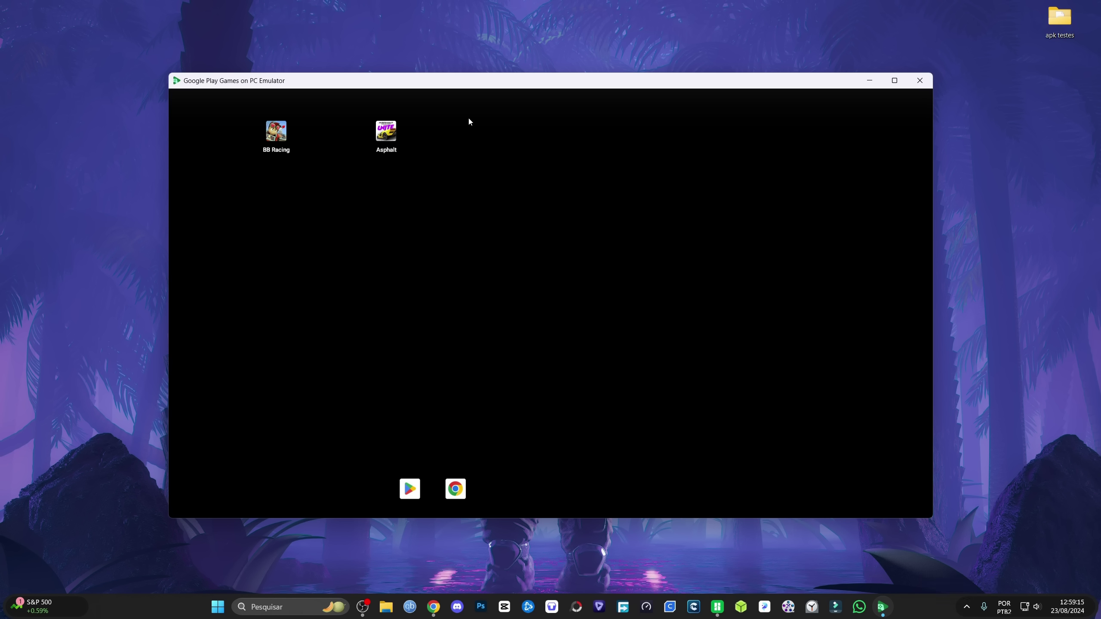
click(967, 609)
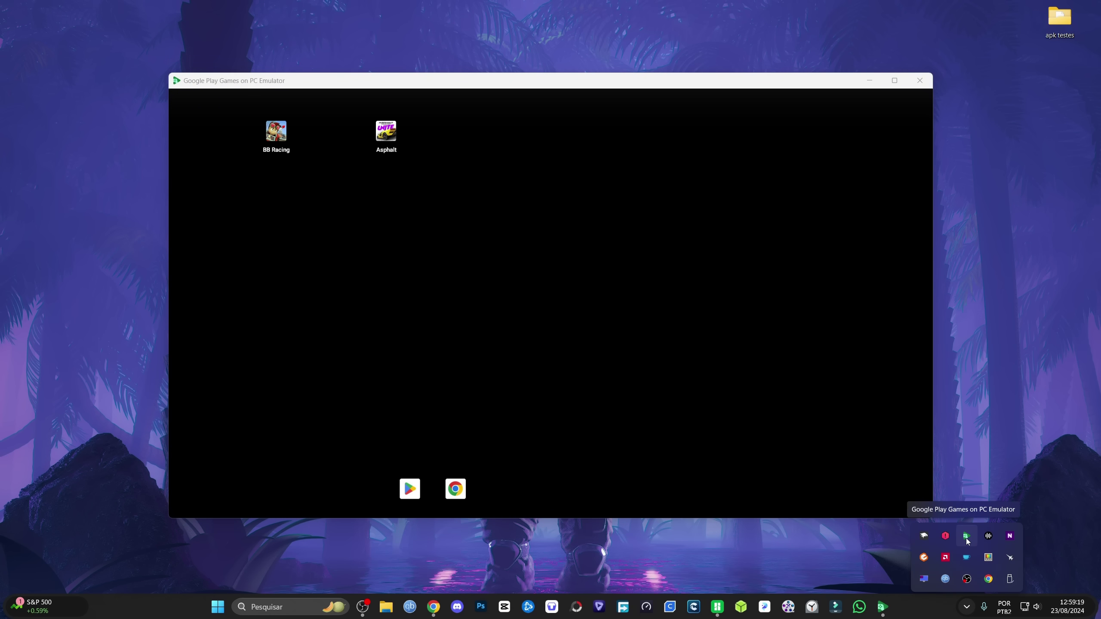
right_click(968, 541)
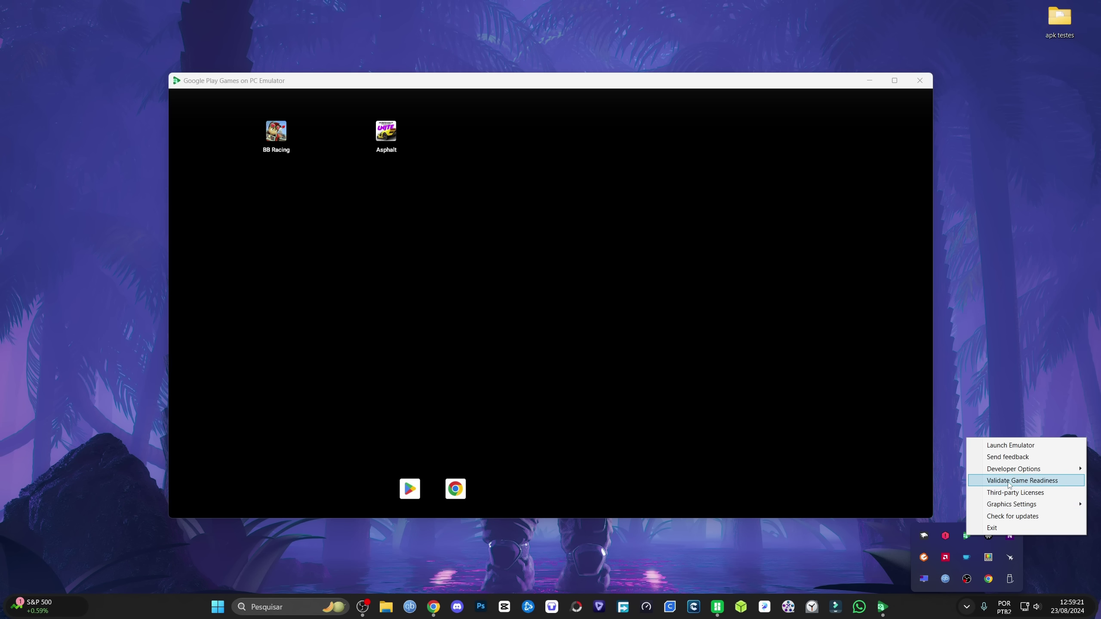
mouse_move(1009, 475)
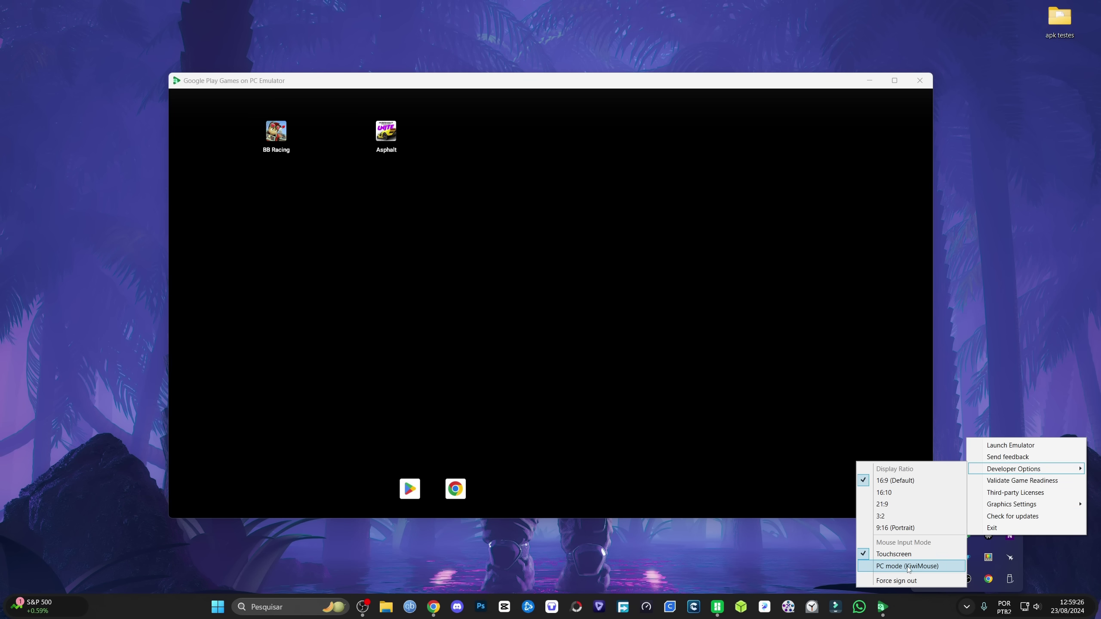
click(909, 566)
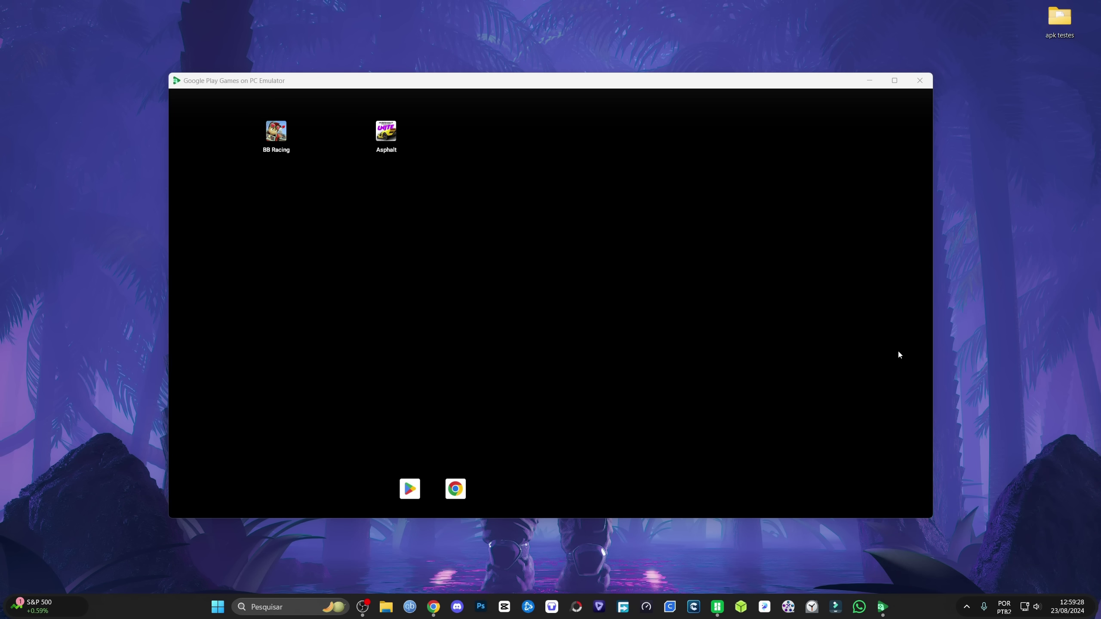
Step: Move the emulator window slightly higher on the desktop and open its app drawer
drag(369, 73, 369, 55)
scroll(467, 173, down, 2)
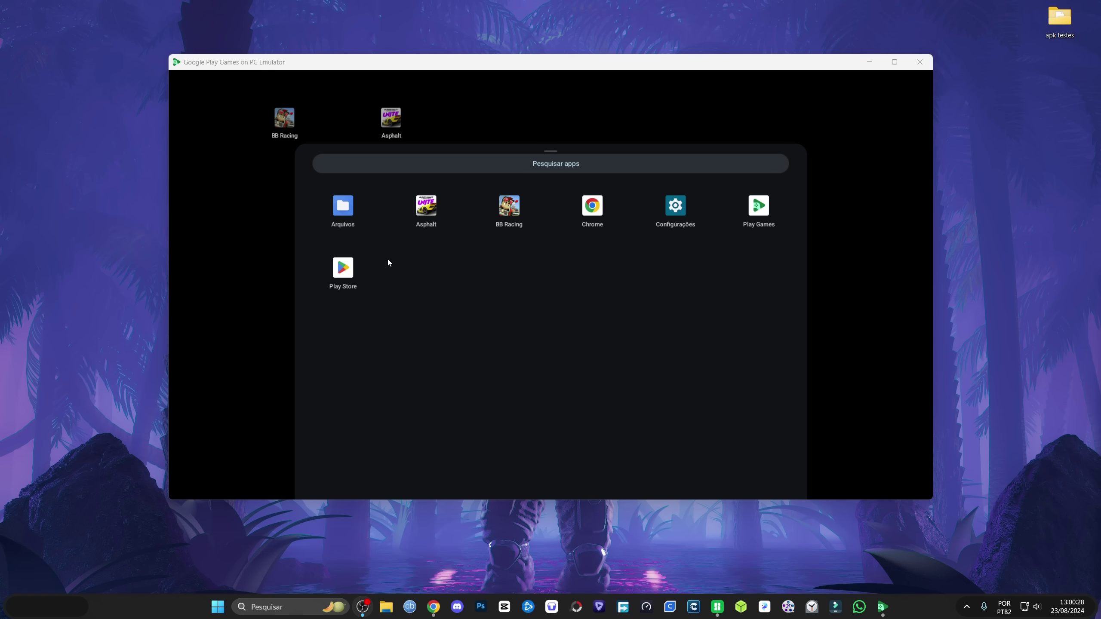
Step: Find the Windows developer settings, enable and confirm Developer Mode, and minimise the Settings window
key(super)
text(deve)
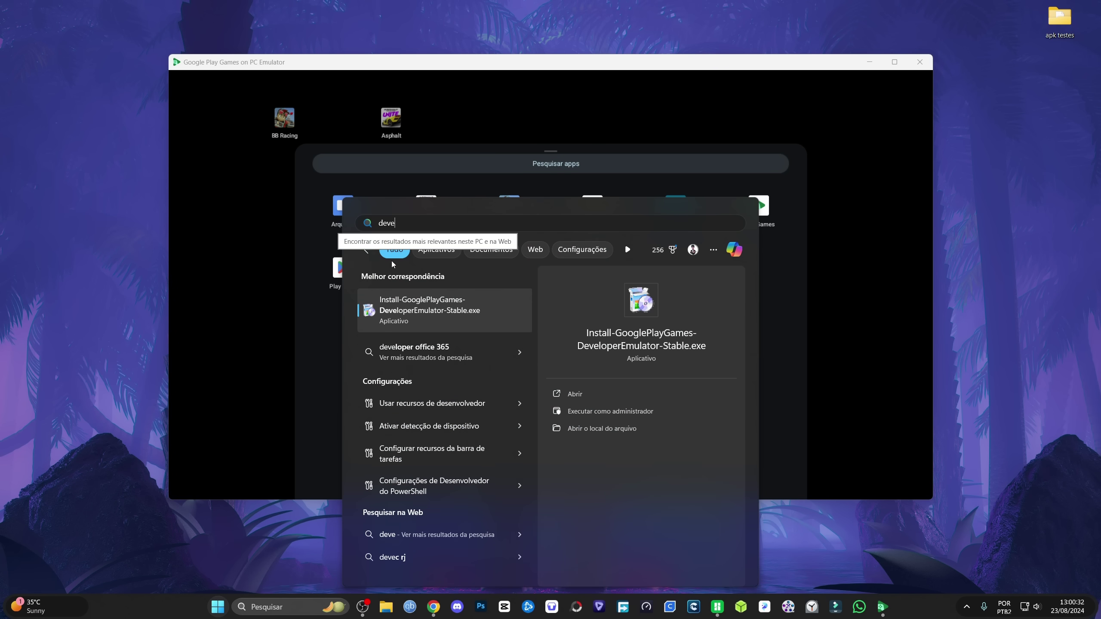
click(423, 407)
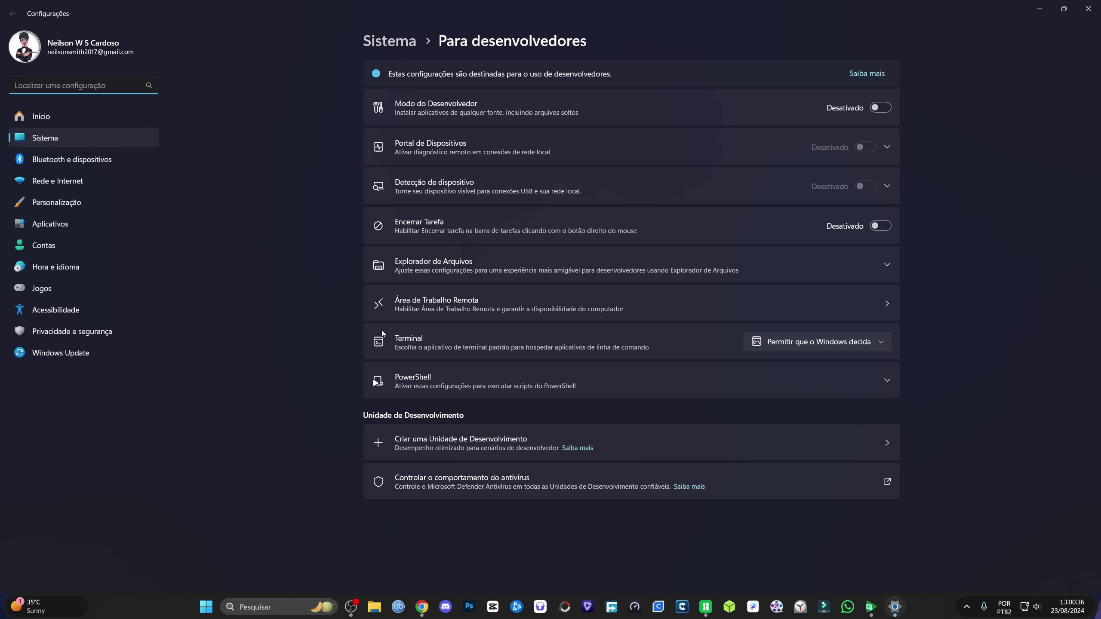
click(880, 107)
click(643, 330)
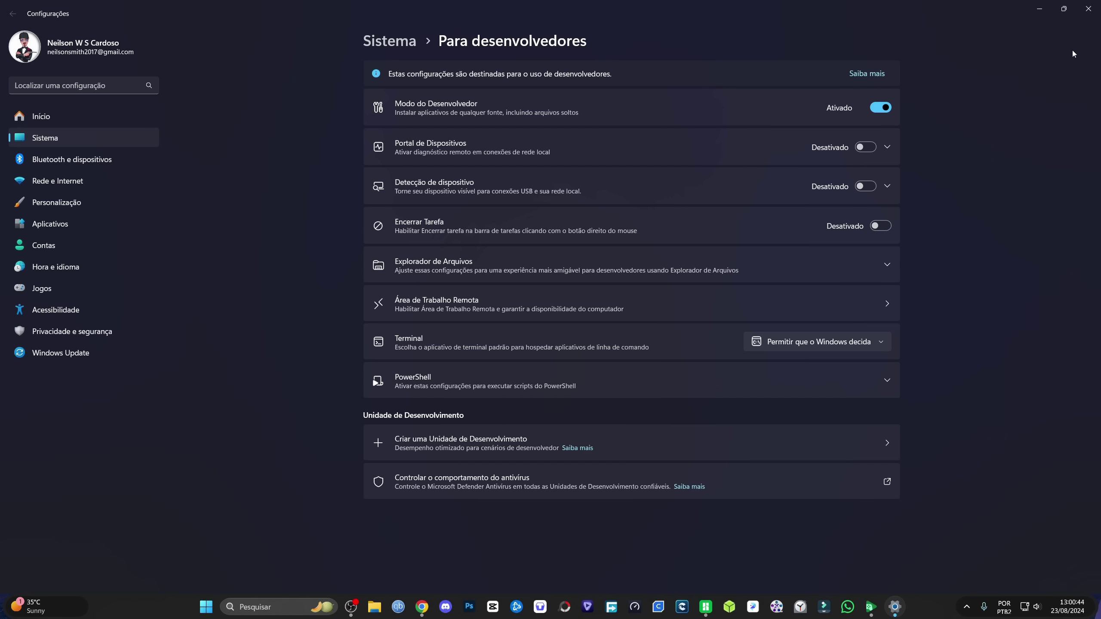
click(1040, 17)
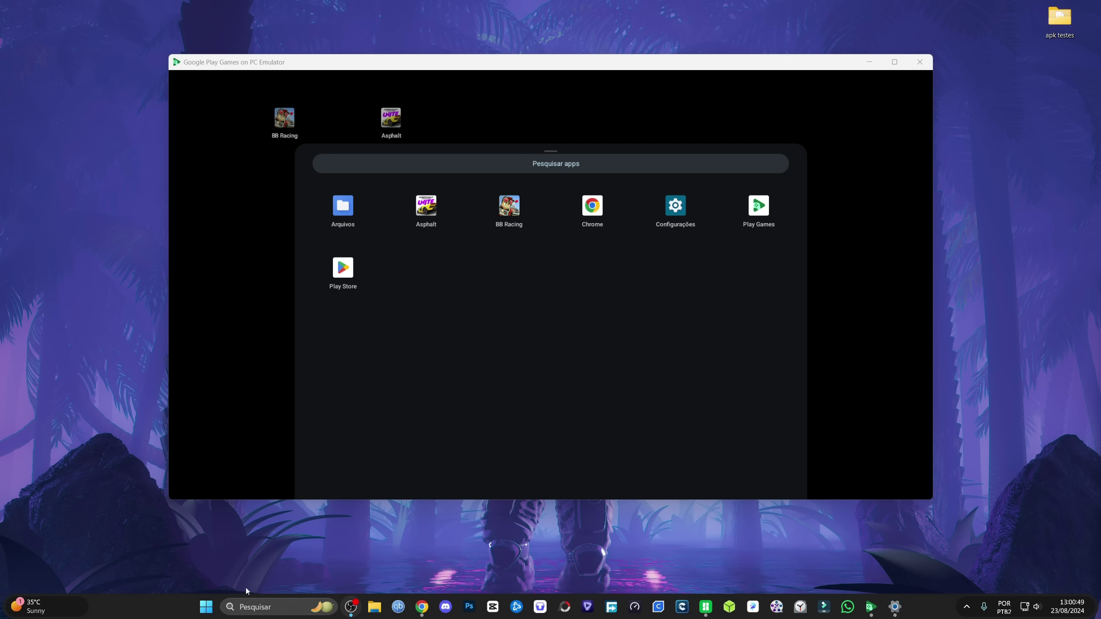
Step: Launch Aow Tools, move its window over the emulator and select vsoc_kiwi_x86_64 as the active device
click(206, 607)
text(aow Tools)
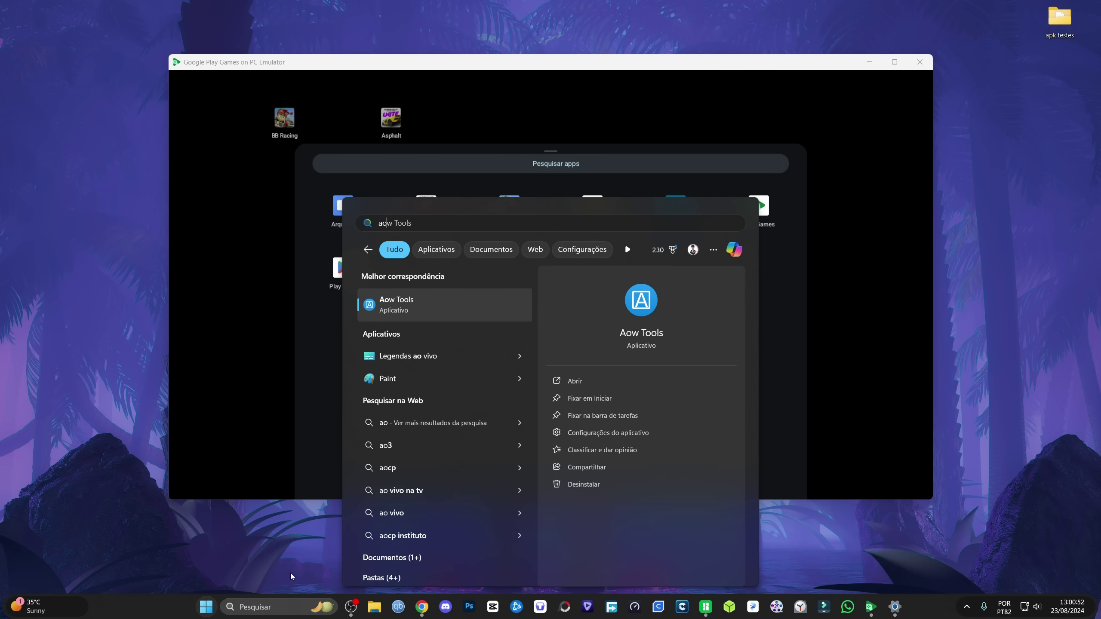
click(404, 310)
click(69, 254)
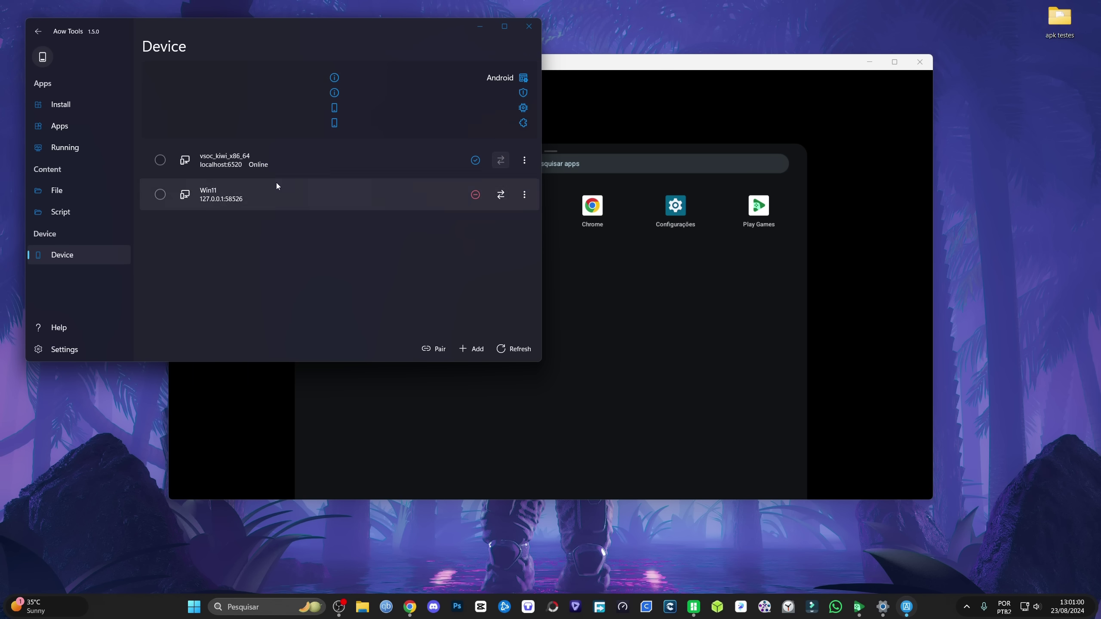
drag(305, 35, 357, 96)
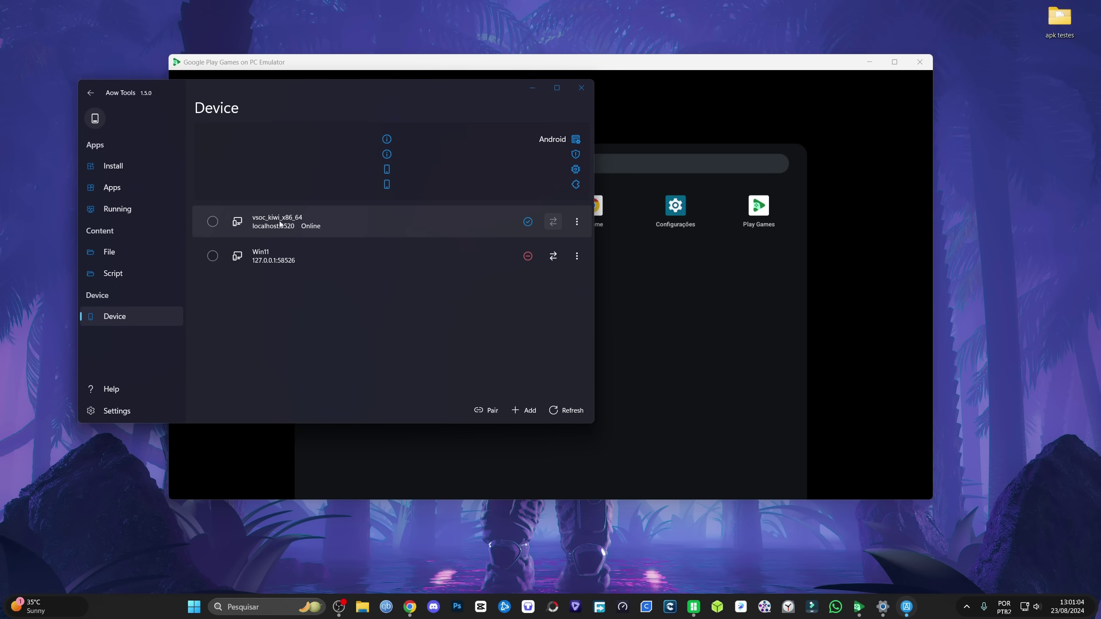
click(213, 222)
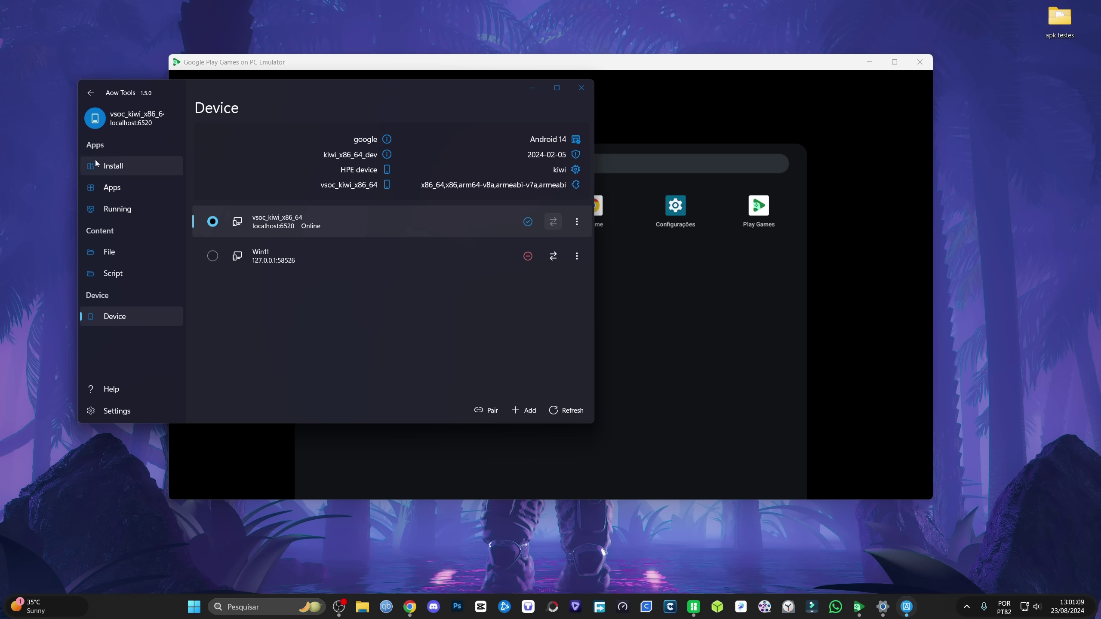
Step: Open the Aow Tools Install page and place the apk testes folder in a narrower window beside it
click(123, 165)
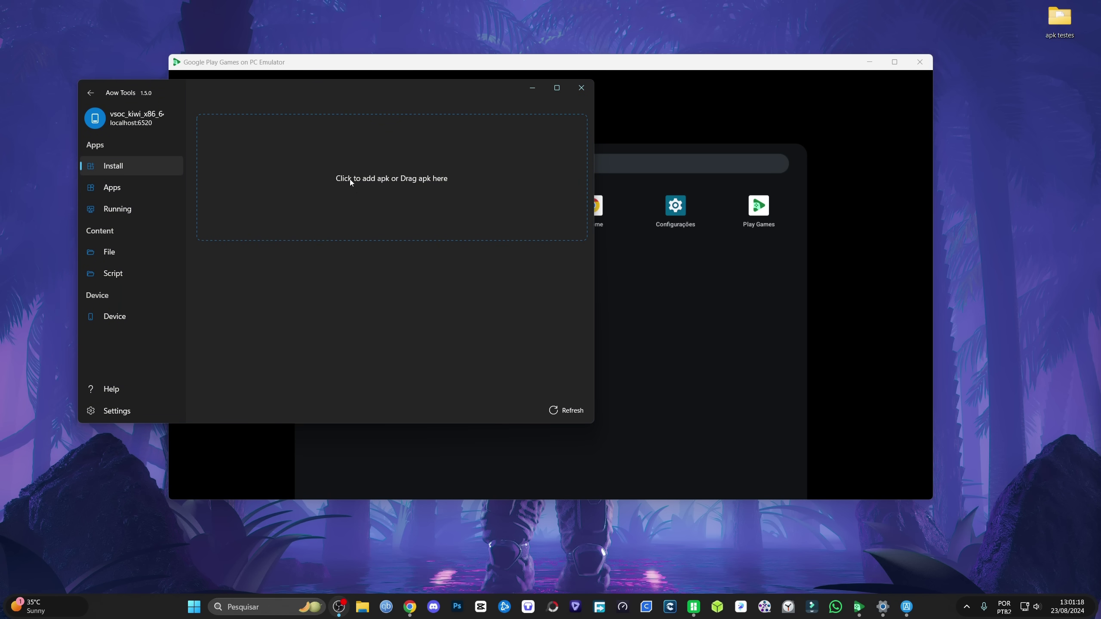
double_click(1049, 19)
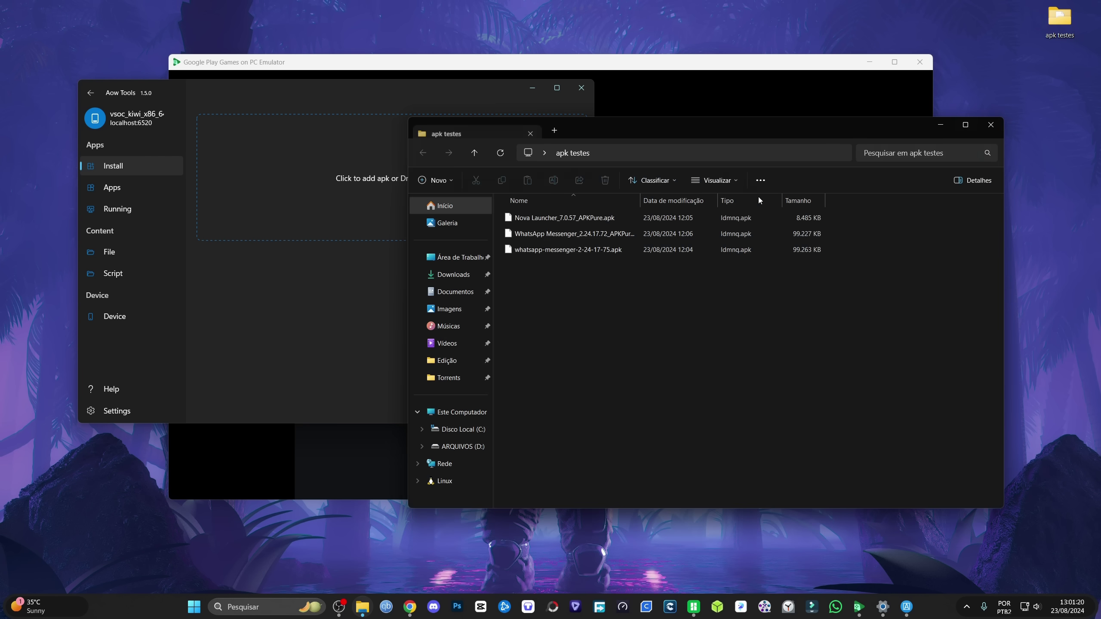
drag(409, 258, 664, 258)
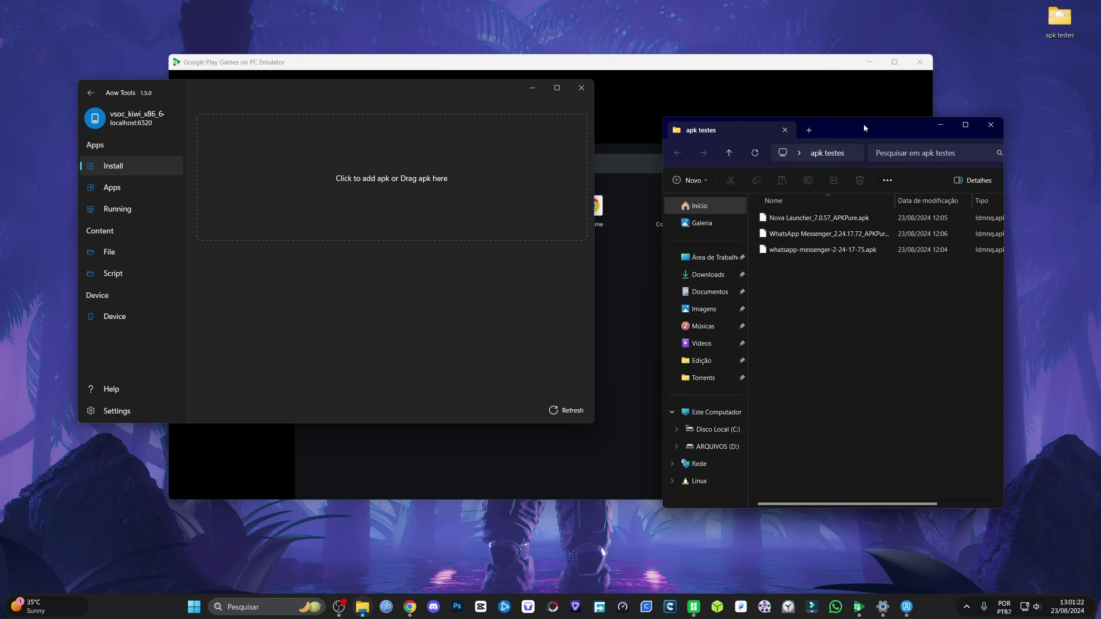
drag(864, 130, 919, 56)
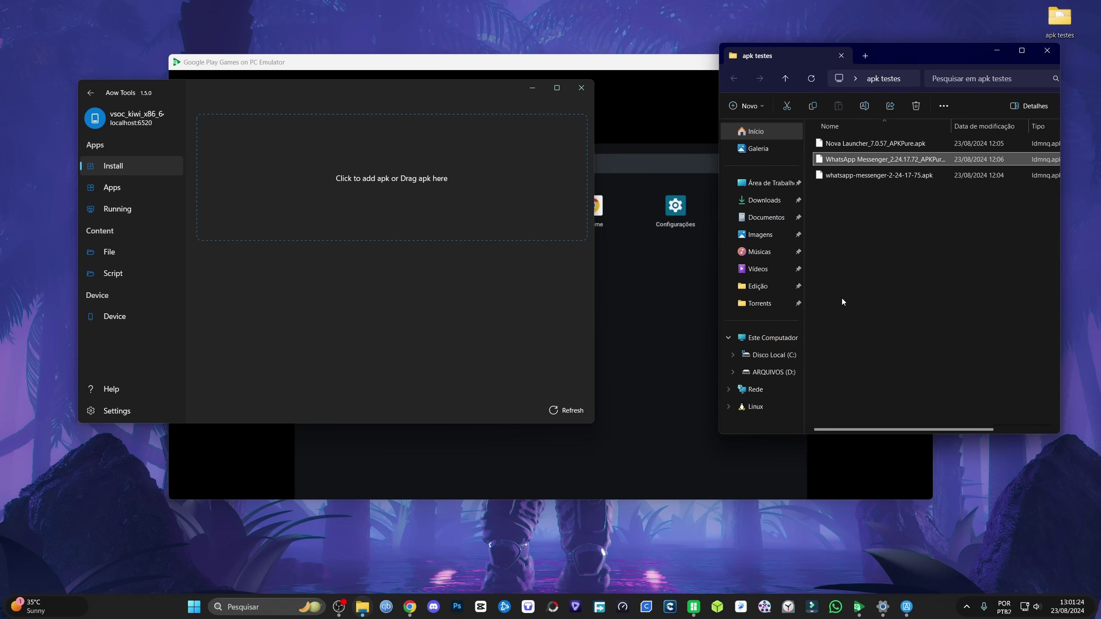
Step: Install whatsapp-messenger-2-24-17-75.apk from the apk testes folder through Aow Tools and view WhatsApp's start screen in the emulator
click(854, 177)
drag(873, 181, 382, 208)
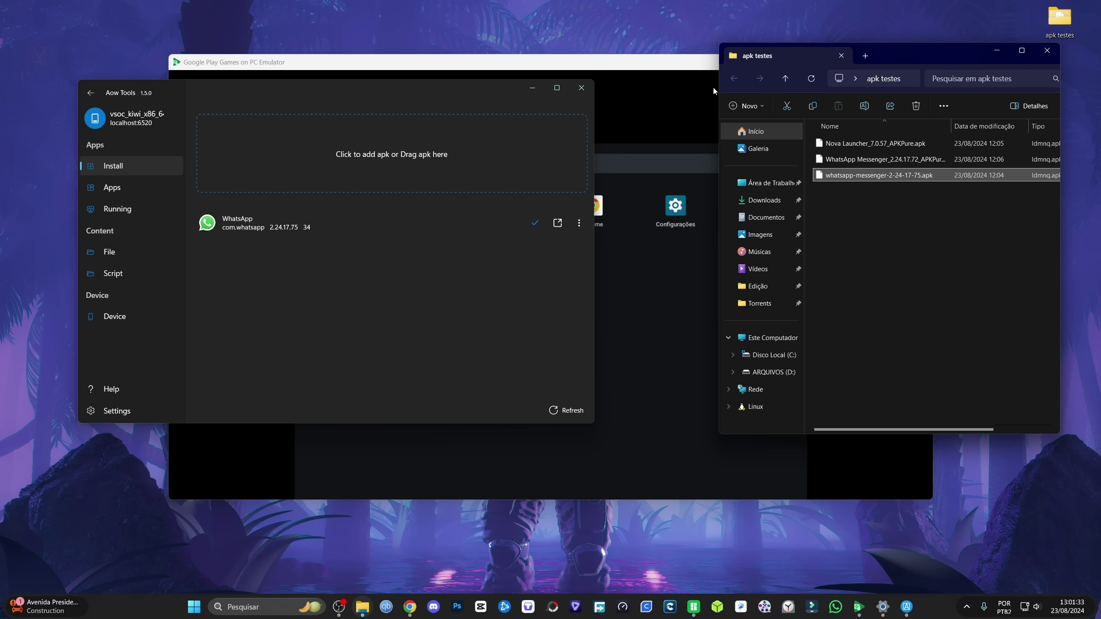
click(642, 67)
click(425, 271)
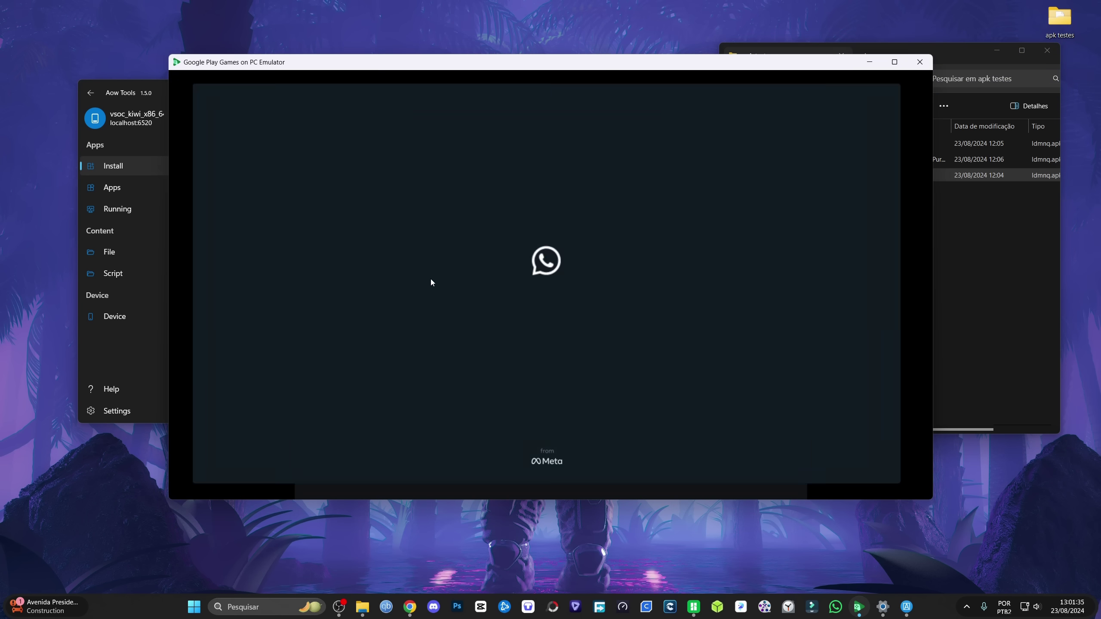
click(925, 481)
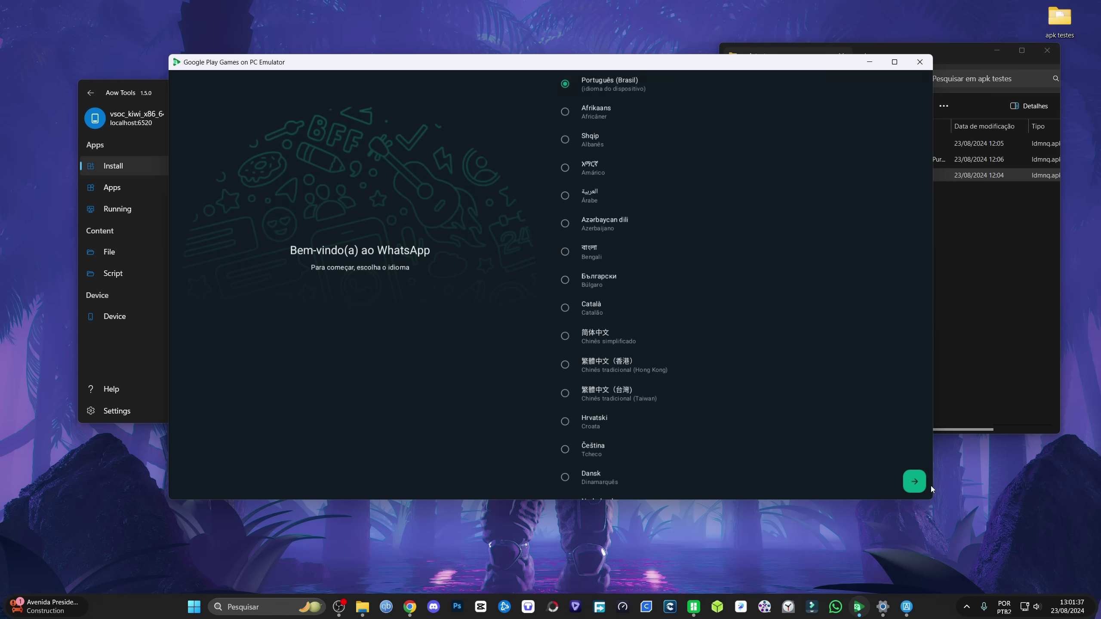
click(738, 326)
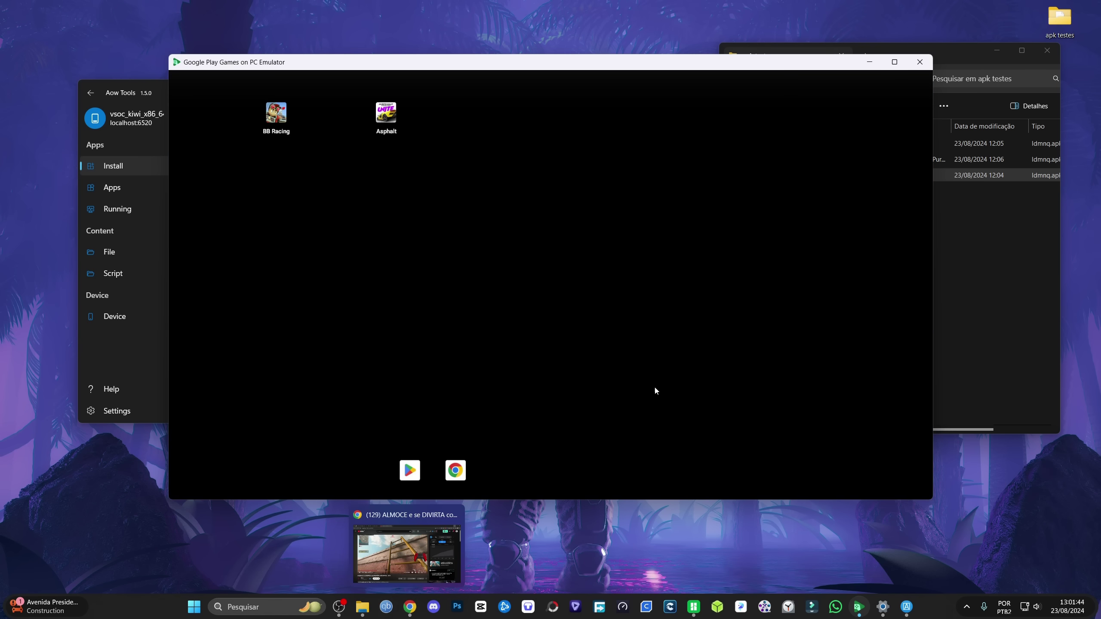
Step: Install Nova Launcher_7.0.57_APKPure.apk from the apk testes folder through Aow Tools and return to the emulator's app drawer
drag(655, 375, 654, 306)
click(975, 239)
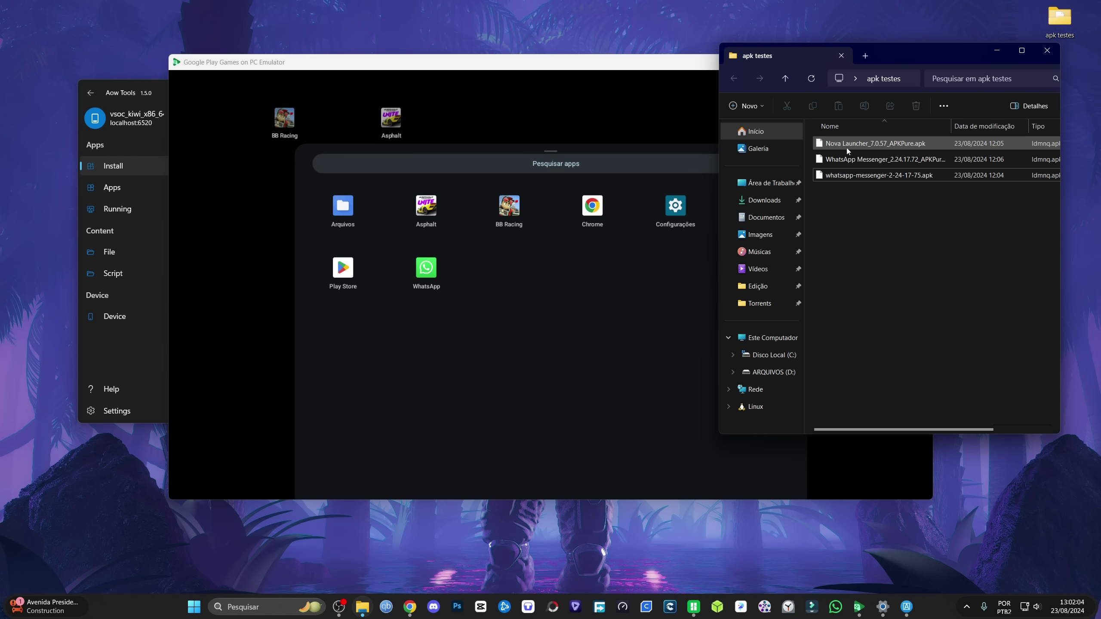
click(139, 125)
drag(839, 146, 337, 160)
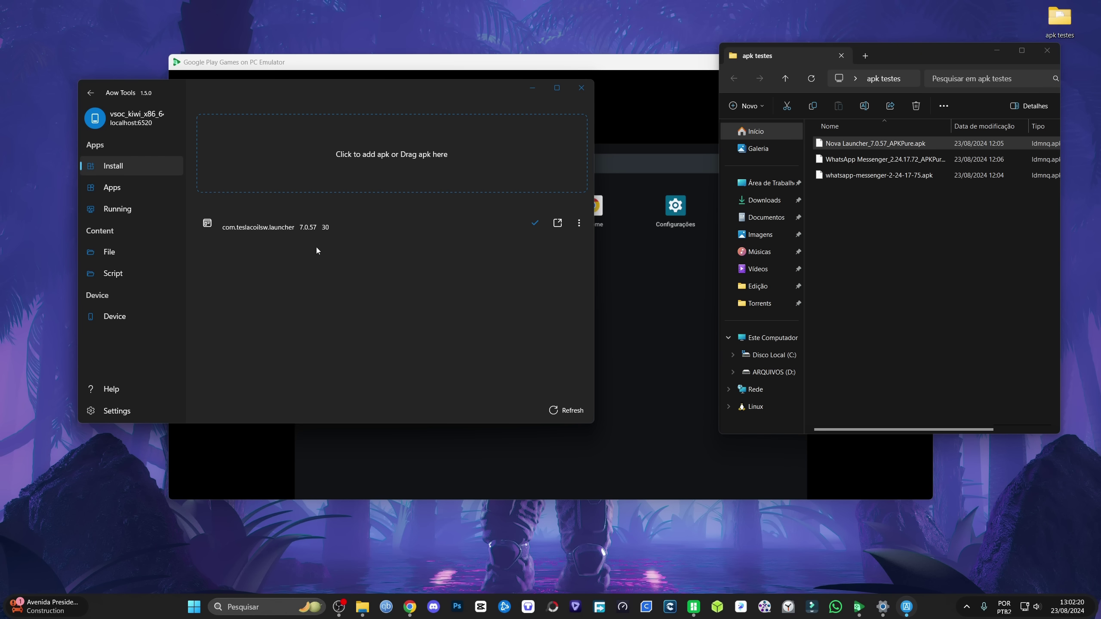
click(275, 237)
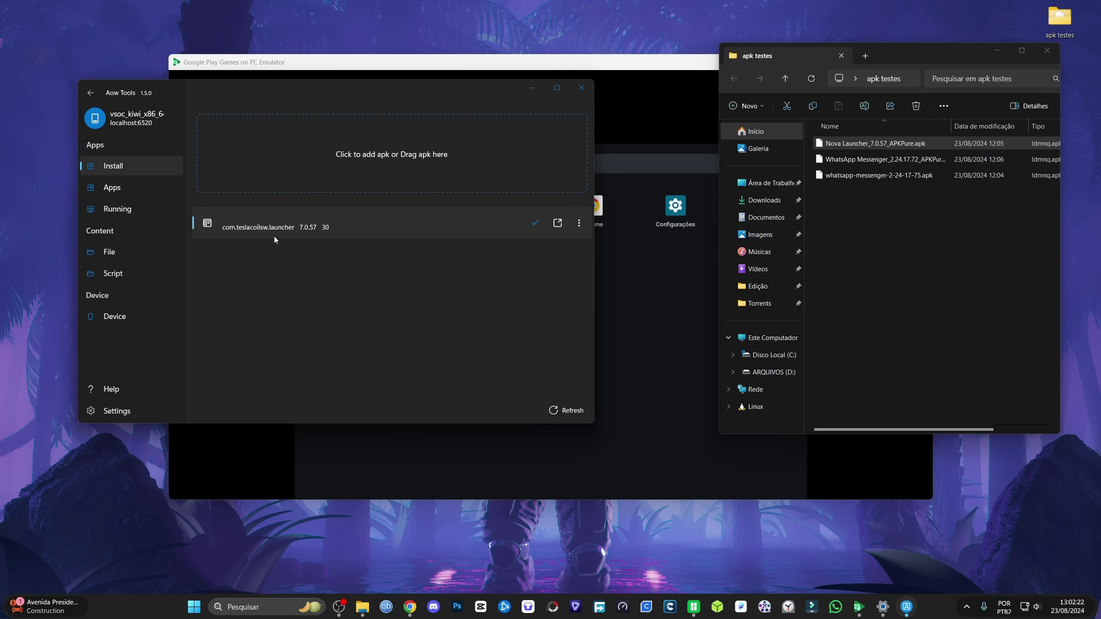
click(528, 87)
click(515, 382)
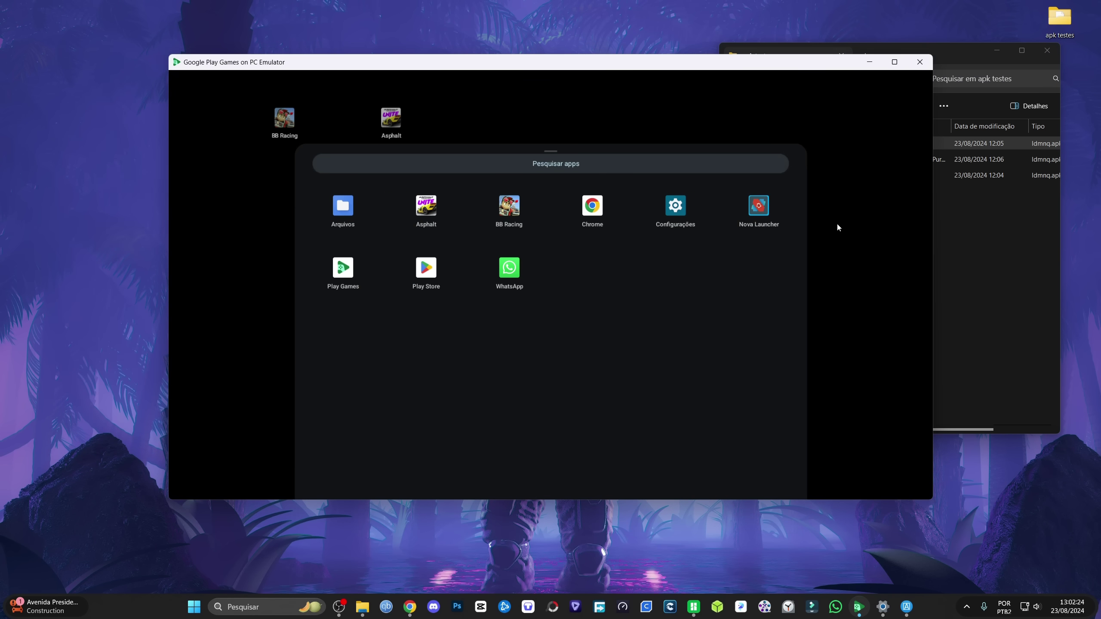
Step: Launch Nova Launcher and look through its initial setup options for theme, icons, search window and desktop search bar
click(741, 219)
scroll(353, 313, down, 5)
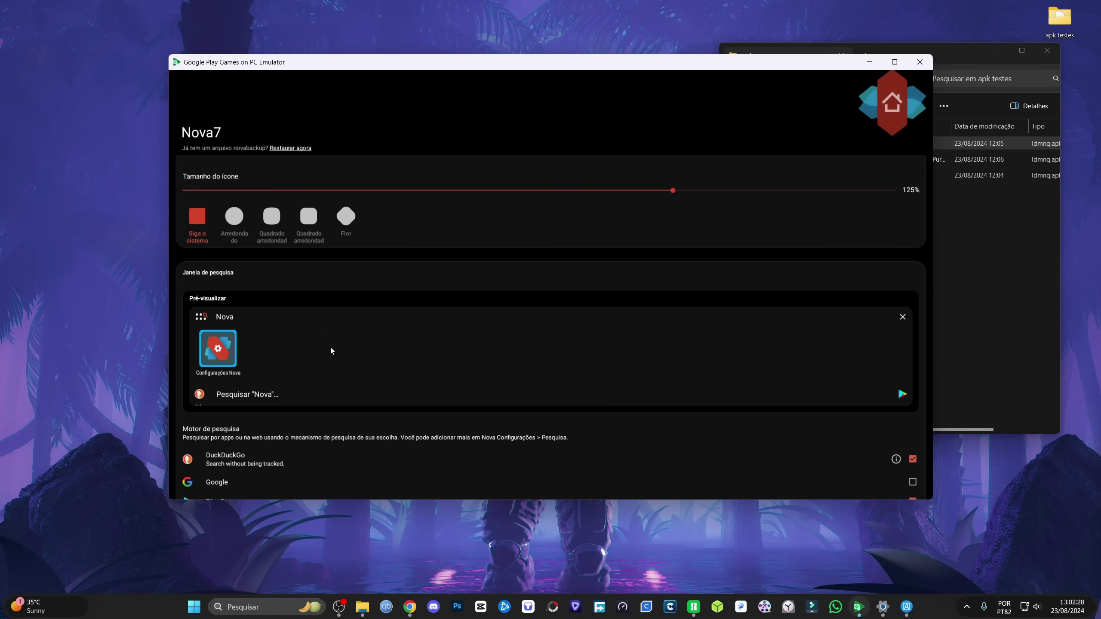
scroll(314, 175, up, 5)
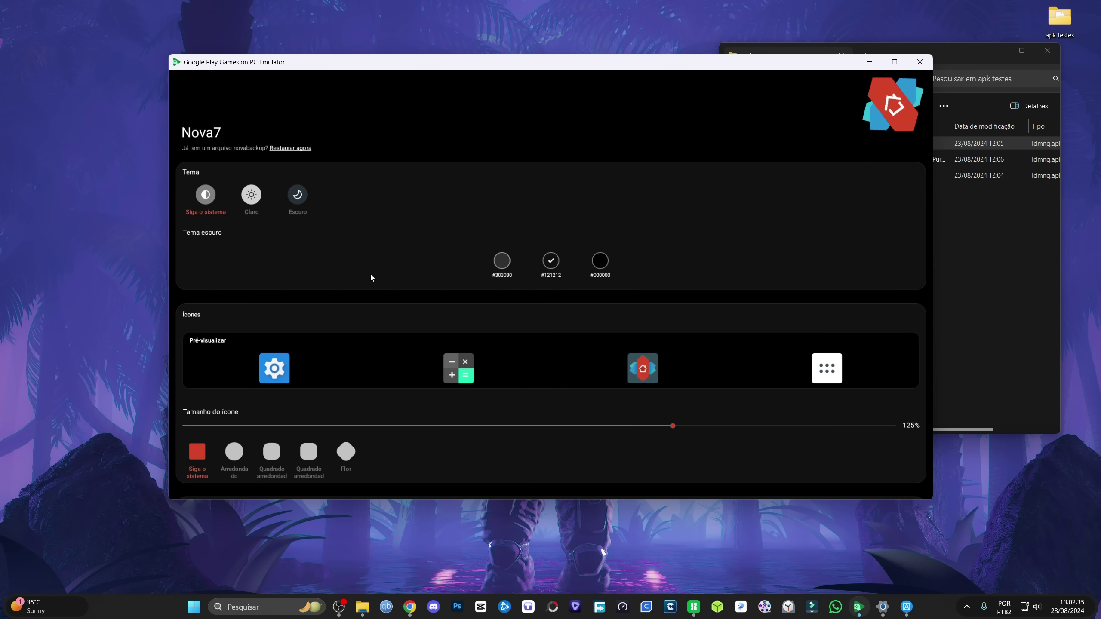
scroll(377, 382, down, 4)
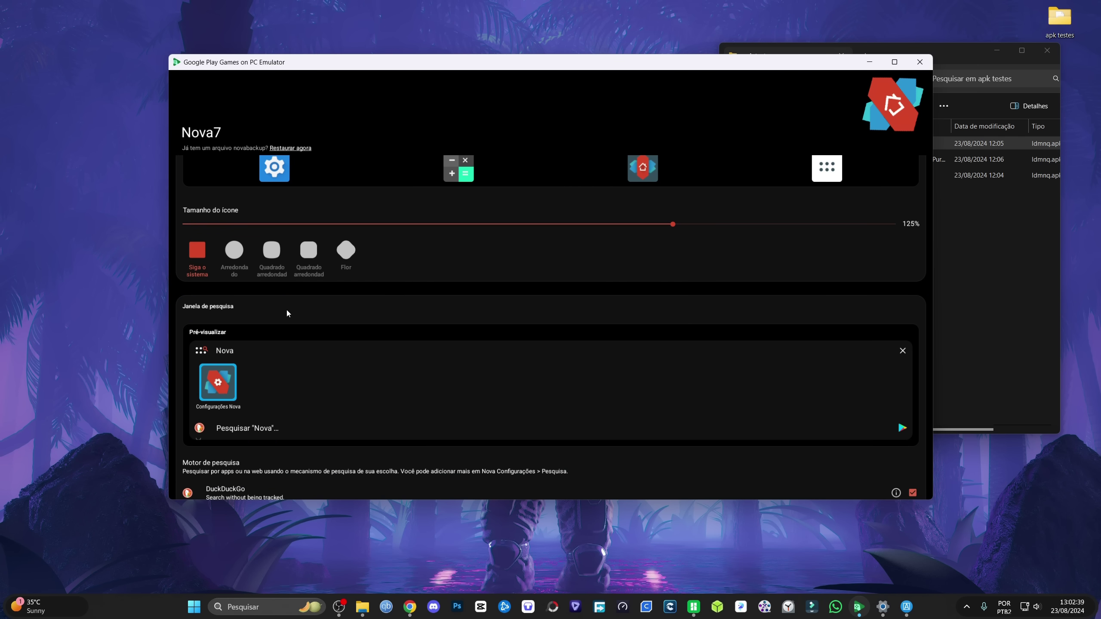
scroll(285, 388, down, 5)
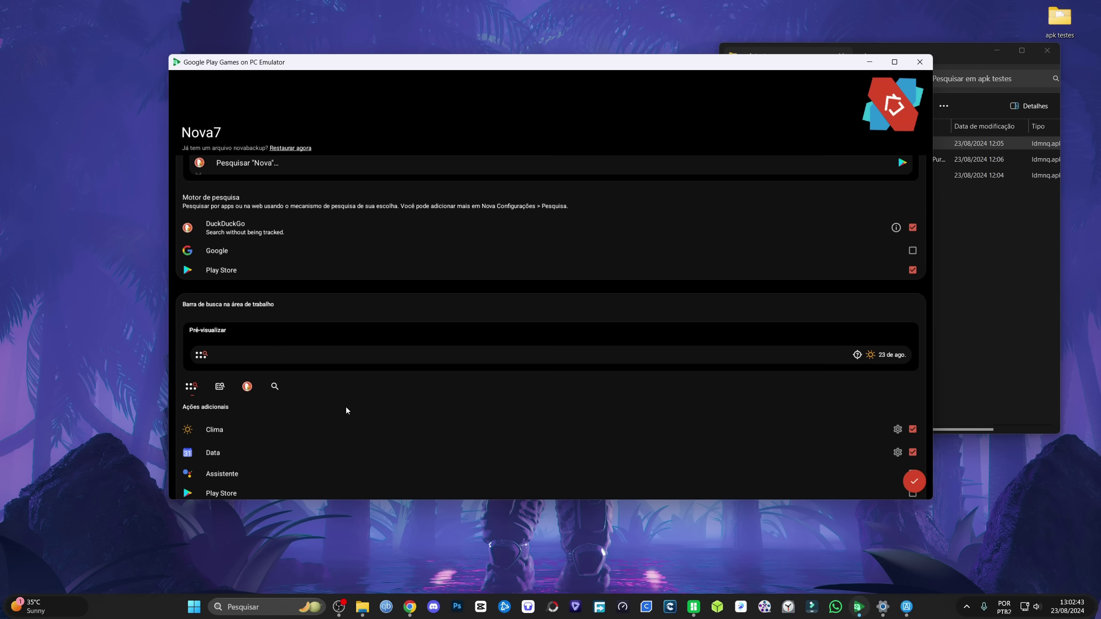
scroll(345, 387, up, 7)
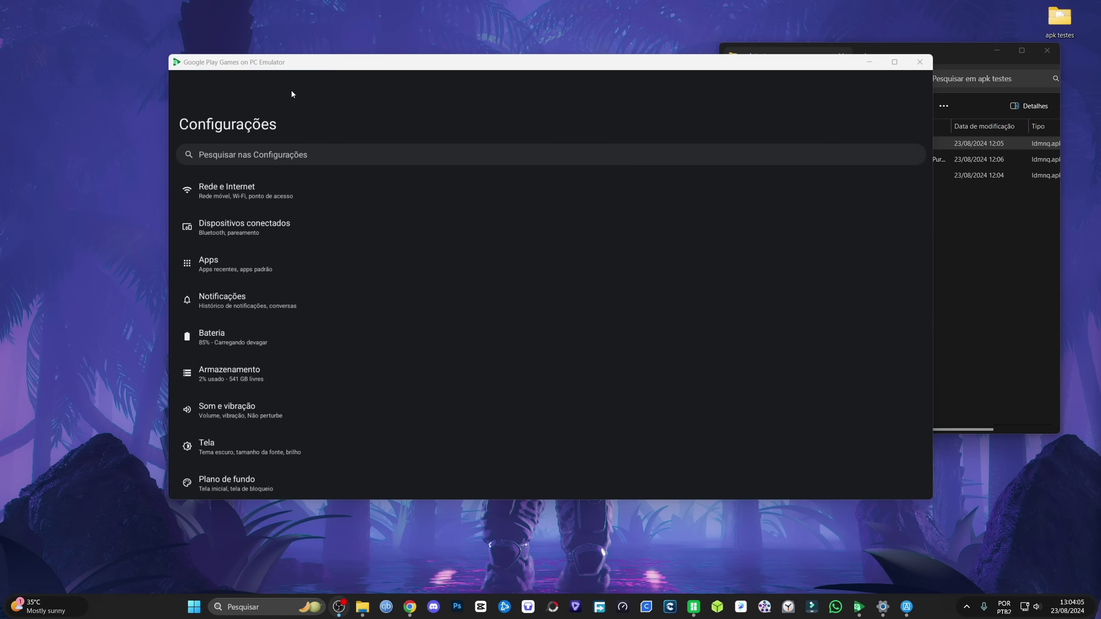
Step: Make Nova Launcher the default home app in the emulator's Apps settings
click(227, 270)
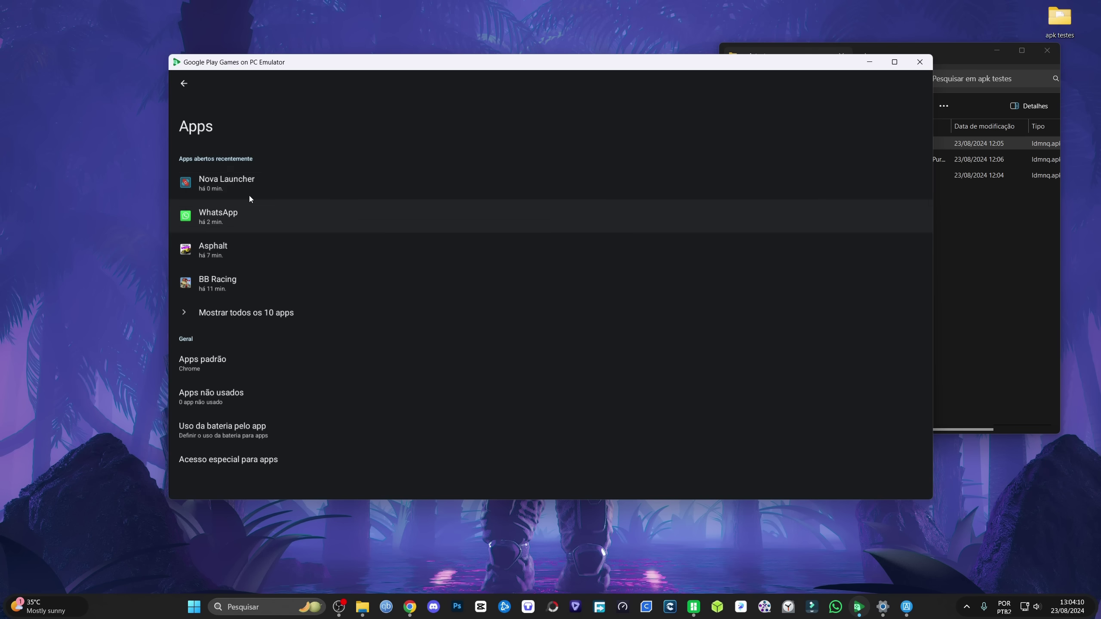
click(224, 181)
scroll(275, 396, down, 1)
click(222, 368)
click(189, 158)
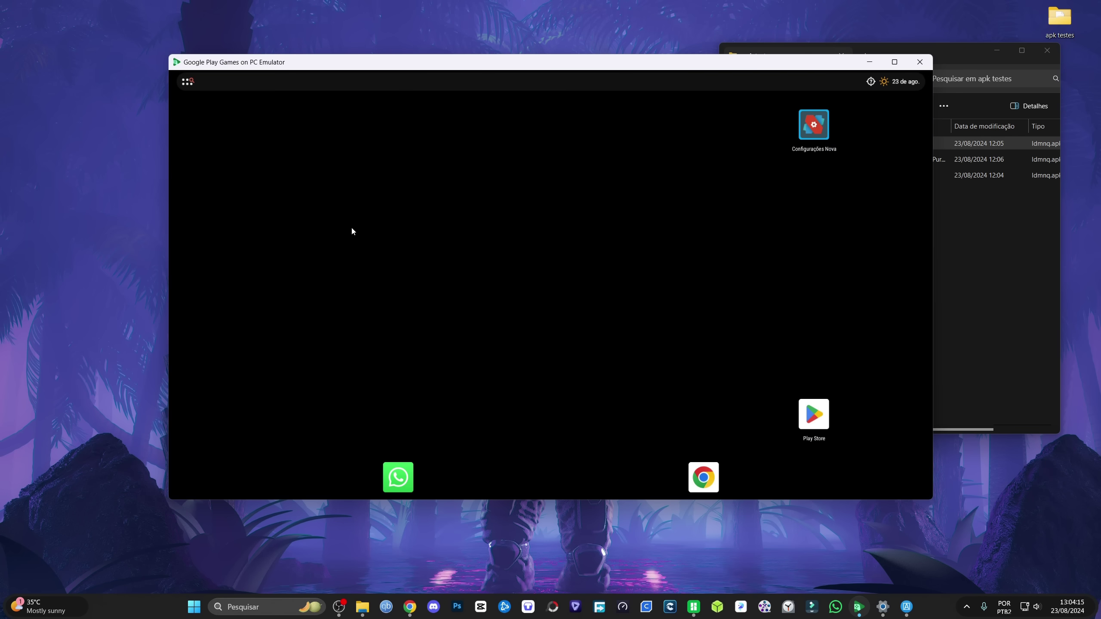
Step: Look through the installed apps in Nova Launcher's app drawer and return to its home screen
scroll(434, 236, down, 2)
scroll(650, 368, up, 2)
scroll(654, 183, down, 2)
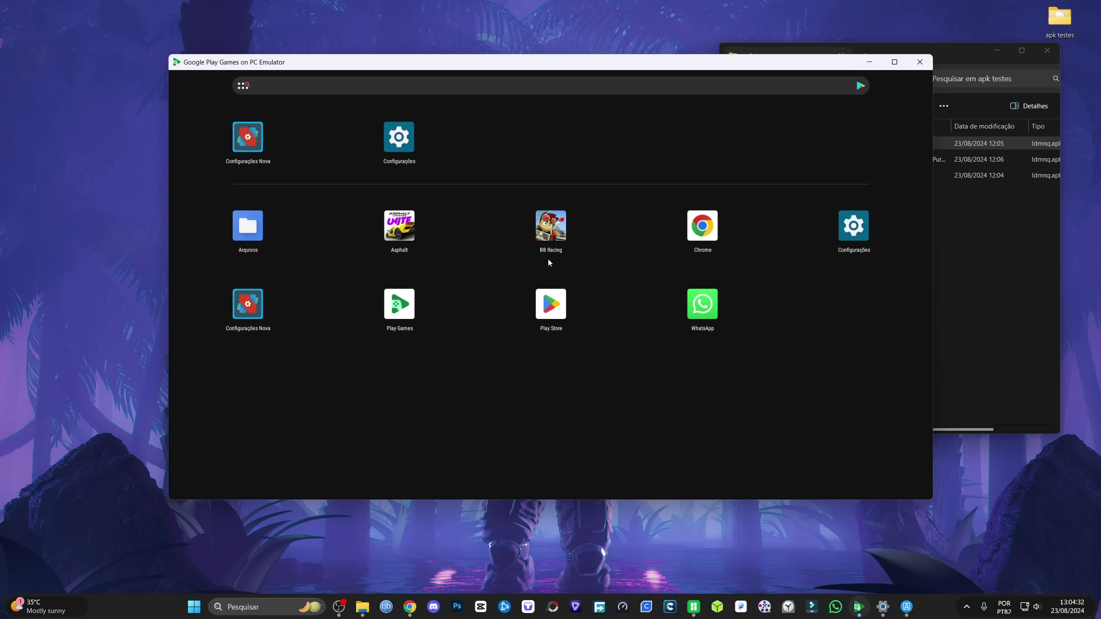
scroll(580, 197, up, 2)
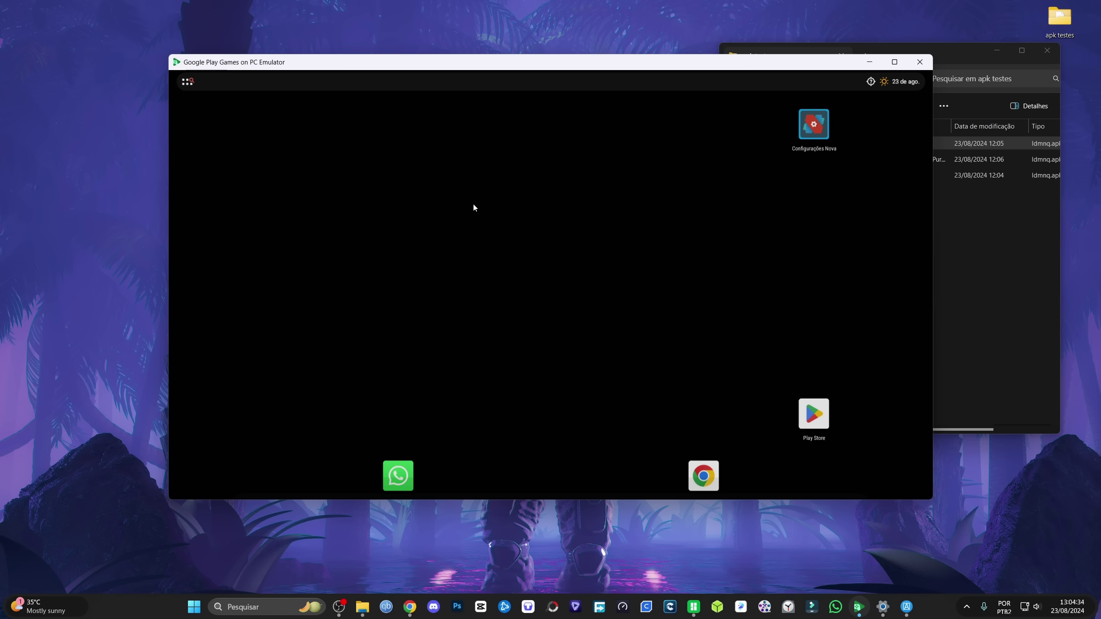
Step: Try to set the built-in wallpaper with grey, brown and turquoise diagonal bands in Nova Launcher, and leave home-screen editing
click(474, 343)
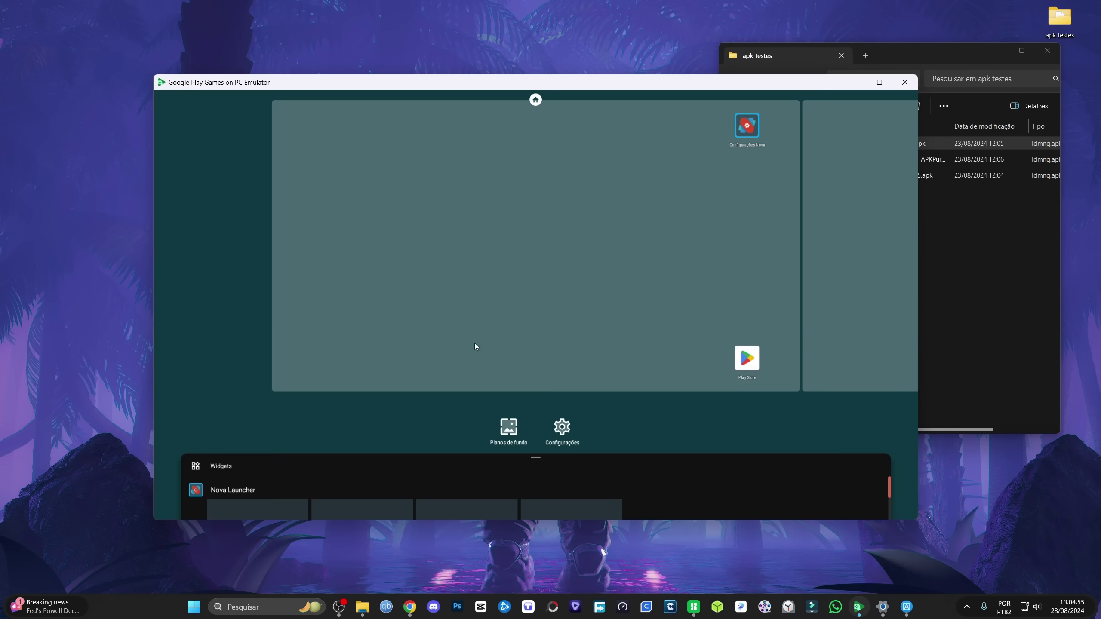
drag(472, 474, 587, 411)
click(508, 434)
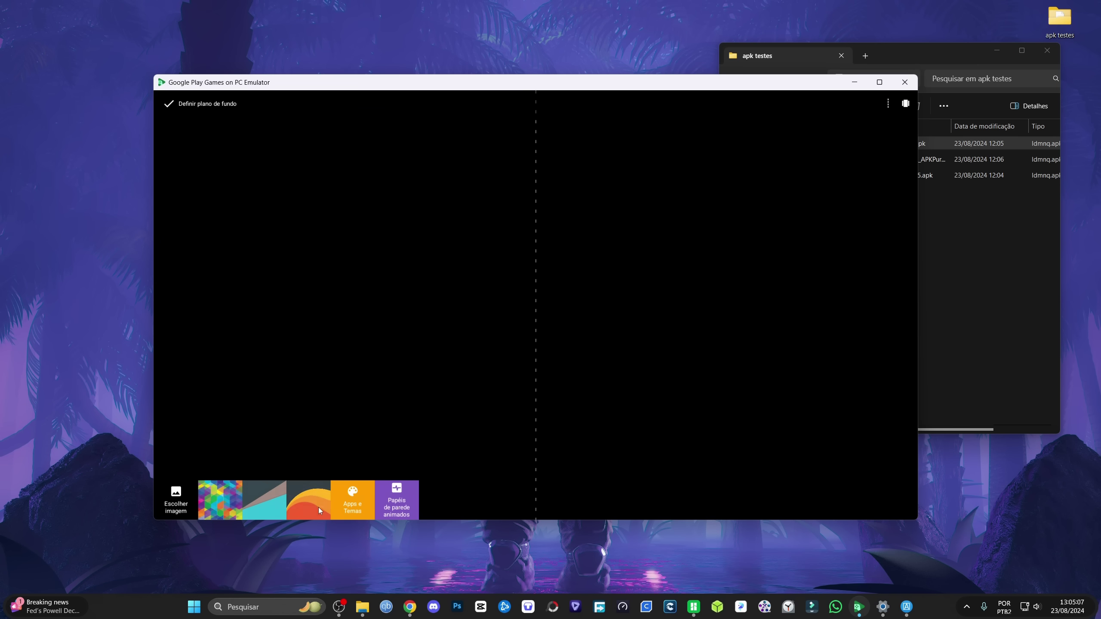
click(263, 507)
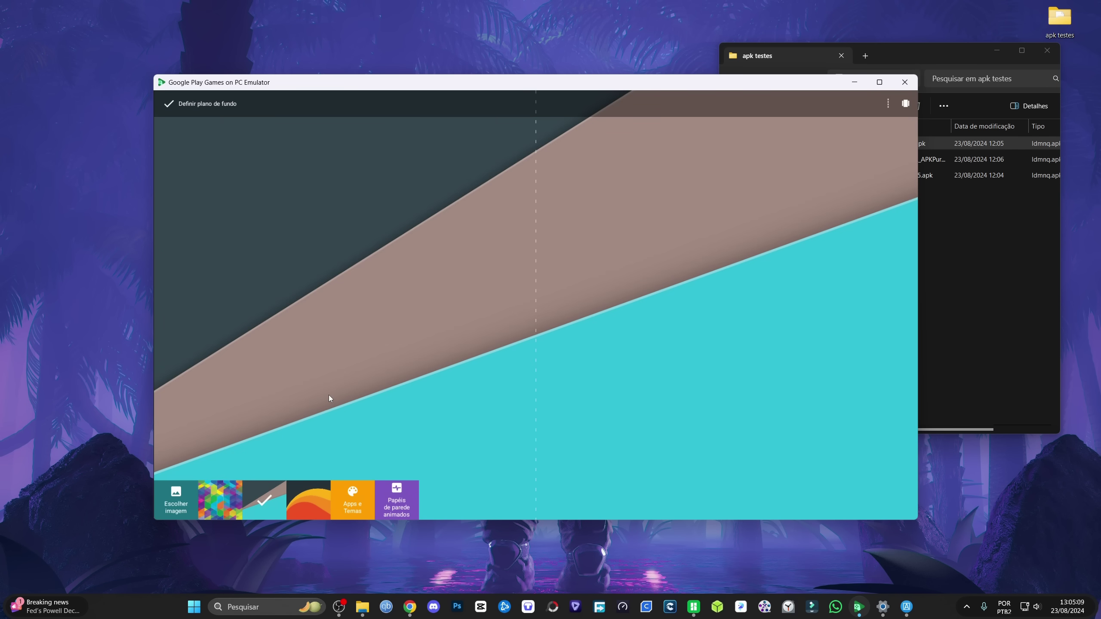
click(203, 108)
click(451, 338)
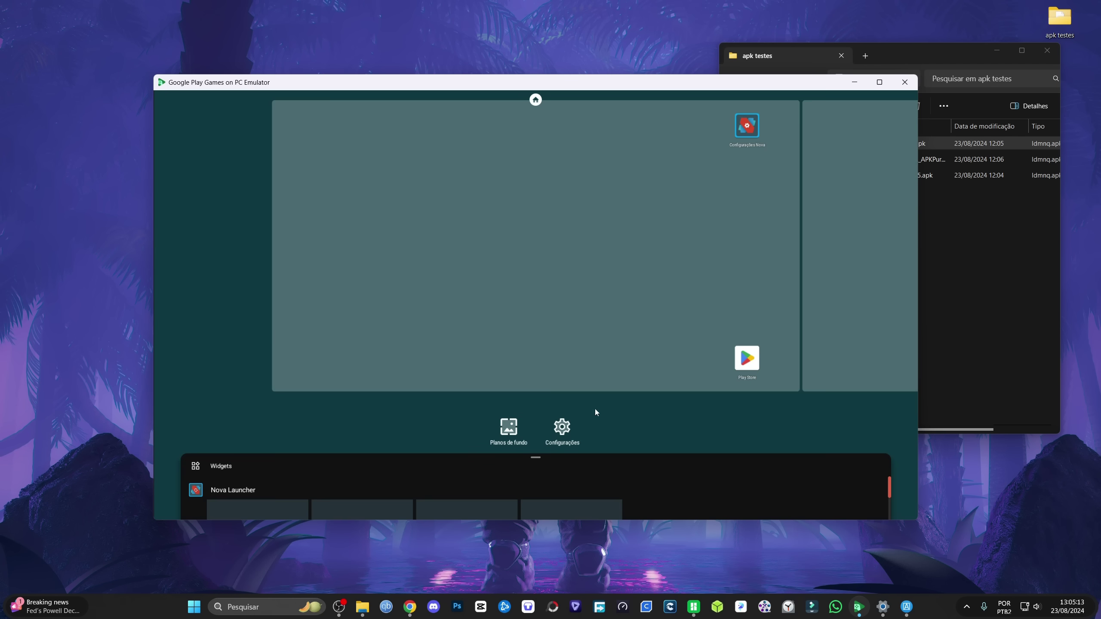
click(624, 262)
Step: Open Nova Launcher's app drawer and minimise the apk testes folder window
scroll(601, 256, down, 1)
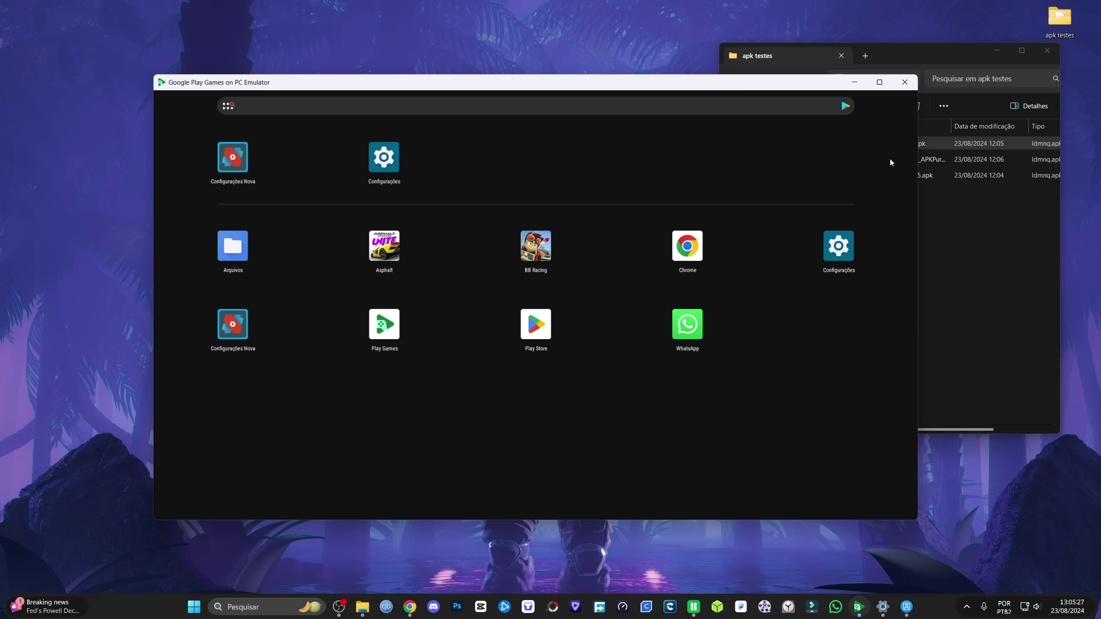
click(946, 62)
click(995, 52)
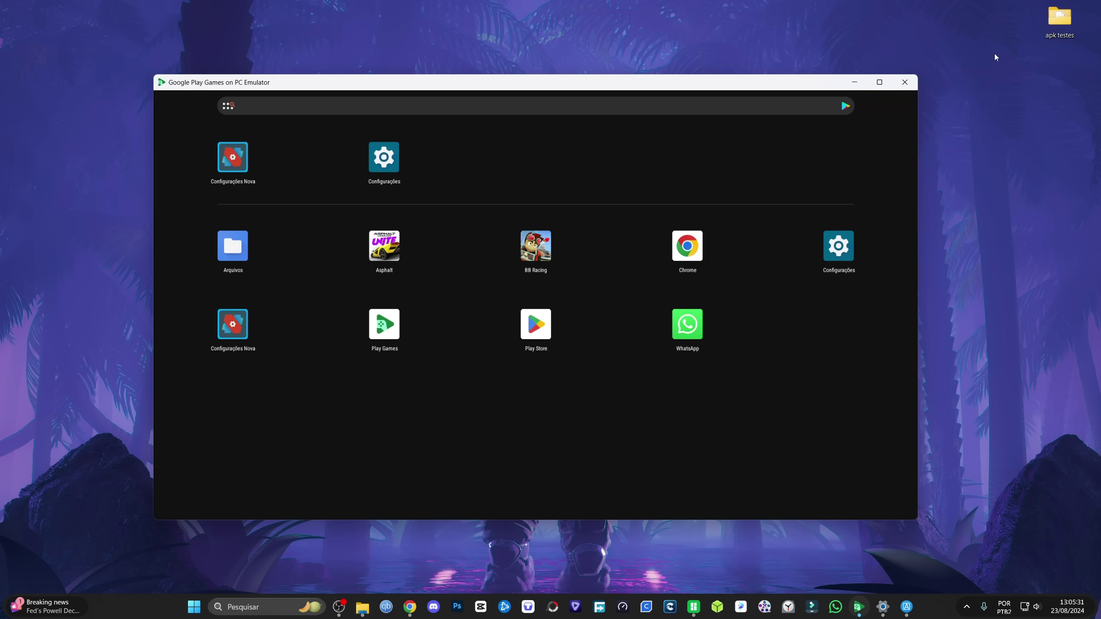